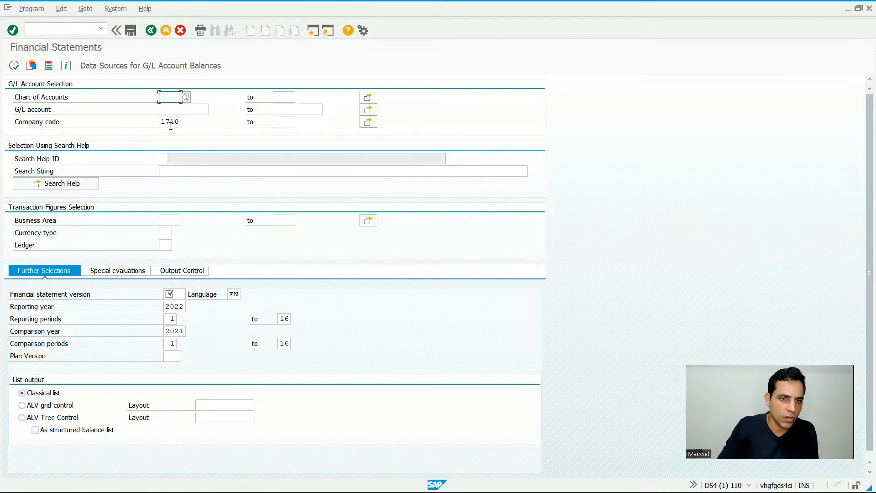
Step: Set the ledger to 0L and choose $US2 as the financial statement version
click(166, 245)
text(01)
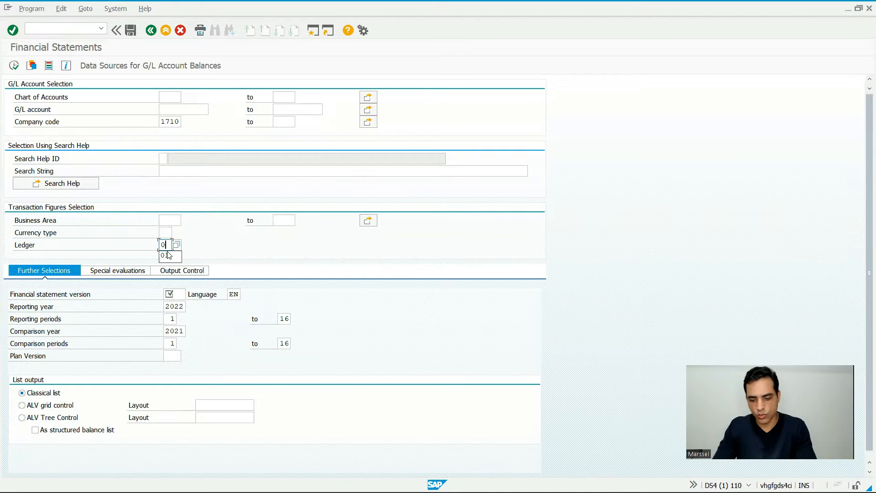
click(184, 294)
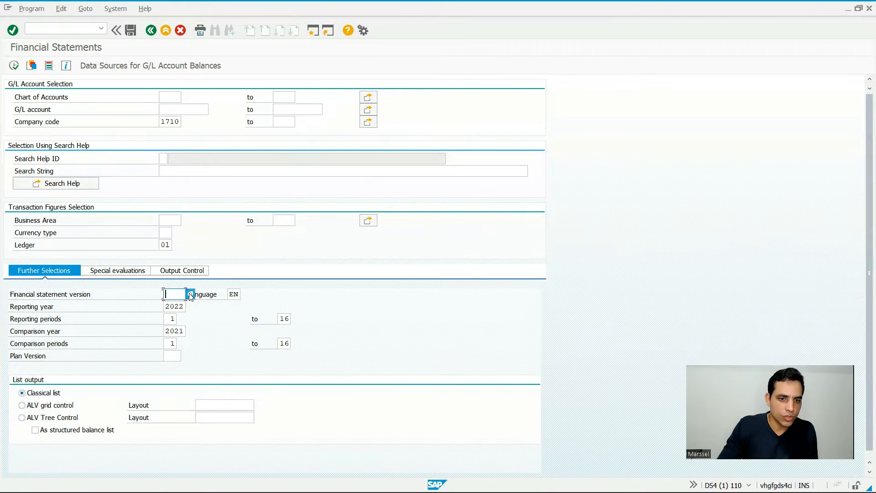
click(189, 293)
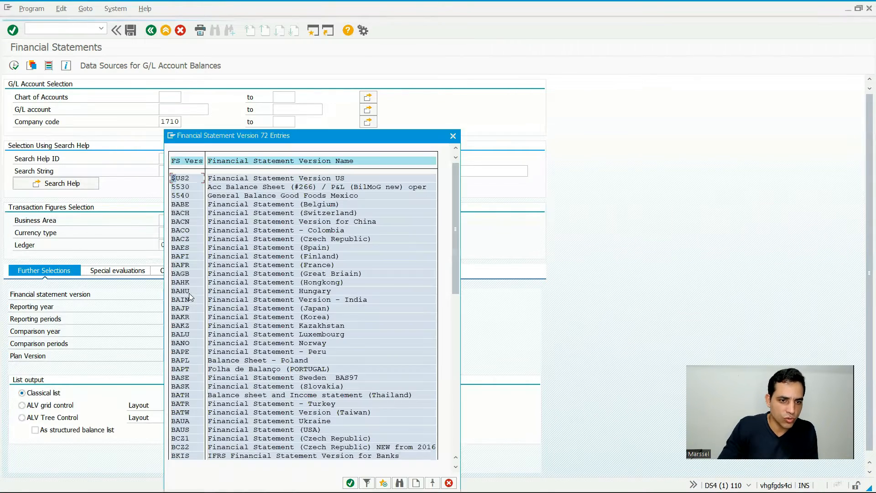
double_click(179, 178)
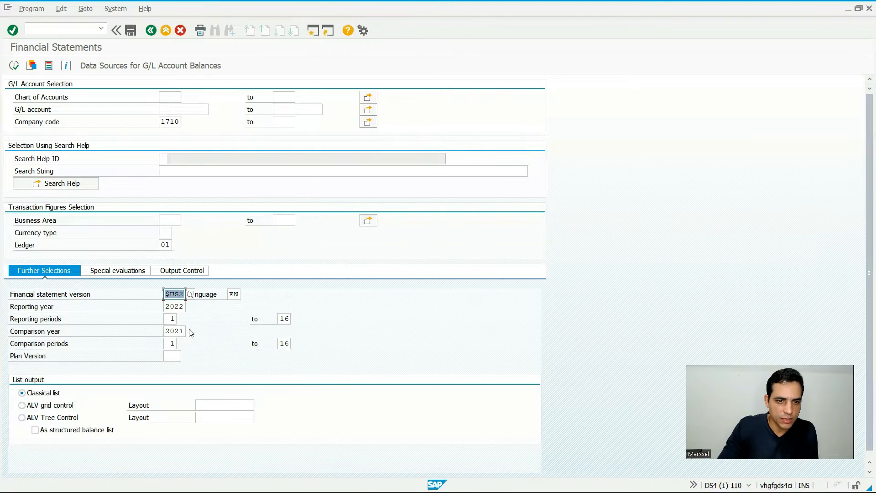
Step: Review the reporting year and periods and the comparison year and periods of the financial statement selection
click(167, 306)
click(172, 319)
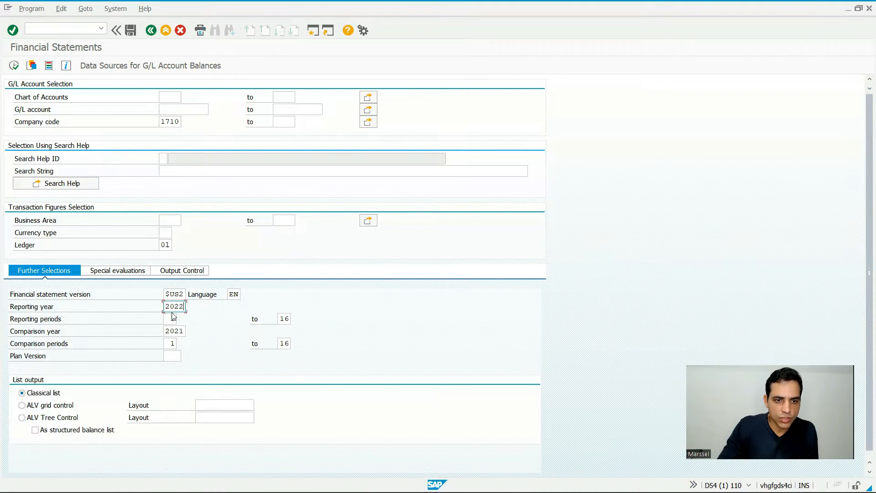
click(174, 331)
click(170, 343)
click(279, 344)
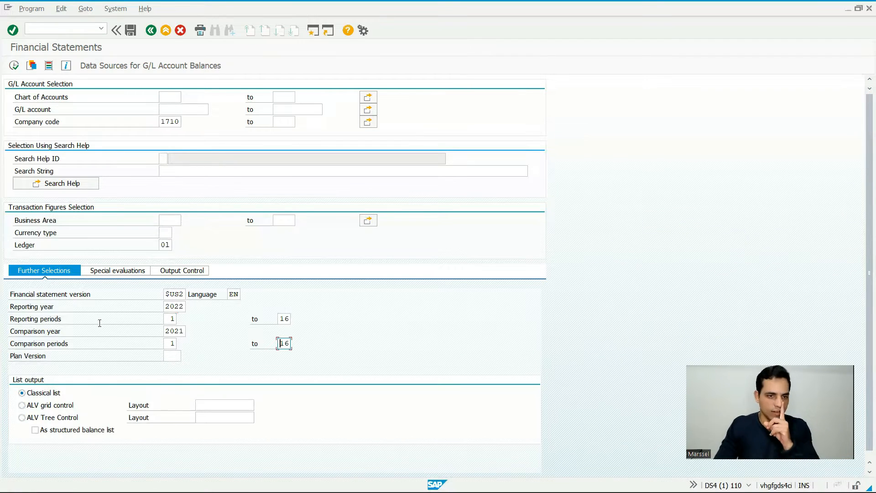
Step: Examine the available balance sheet types in the special evaluations settings and close the list without choosing another type
click(129, 273)
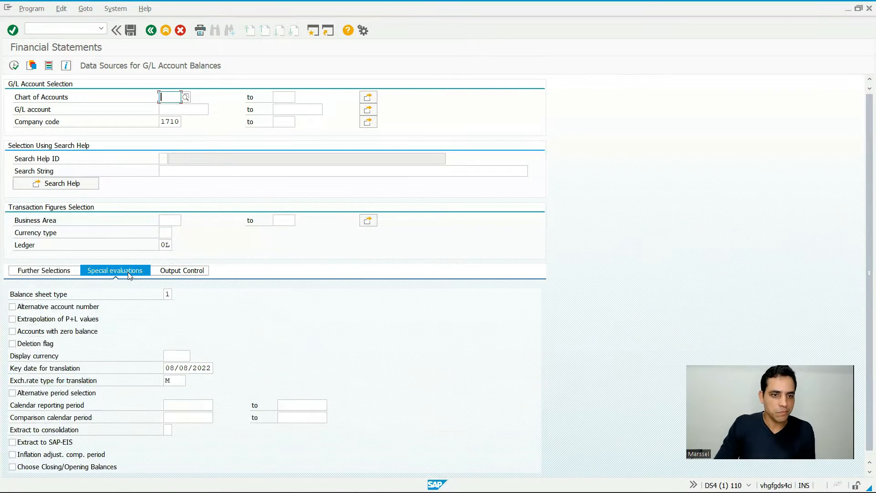
click(169, 294)
click(177, 295)
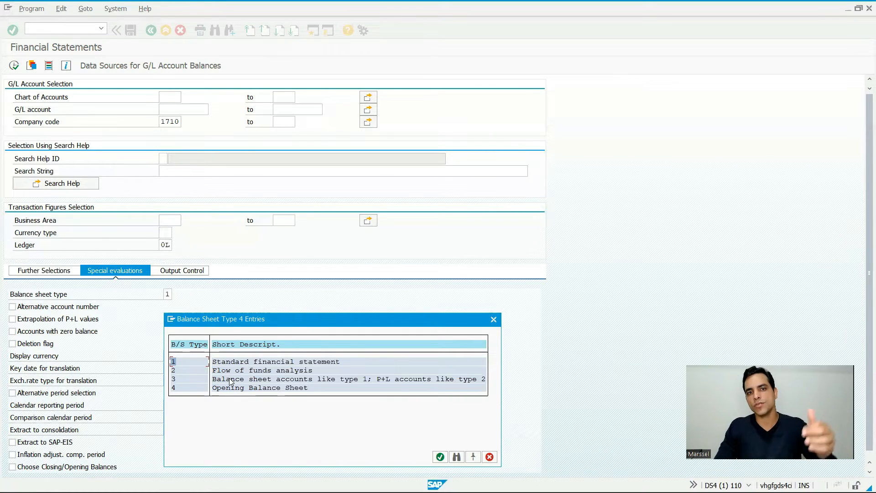
key(Escape)
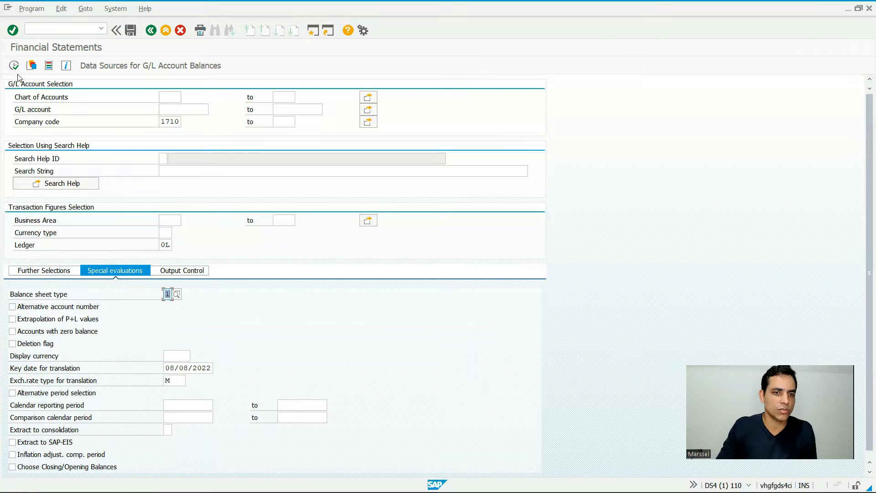
Step: Include accounts with zero balance and execute the financial statements report
click(12, 331)
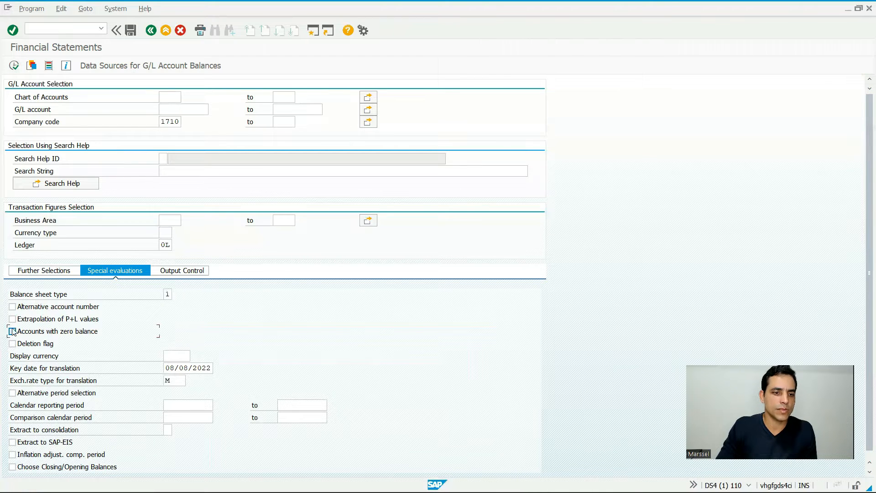
click(13, 66)
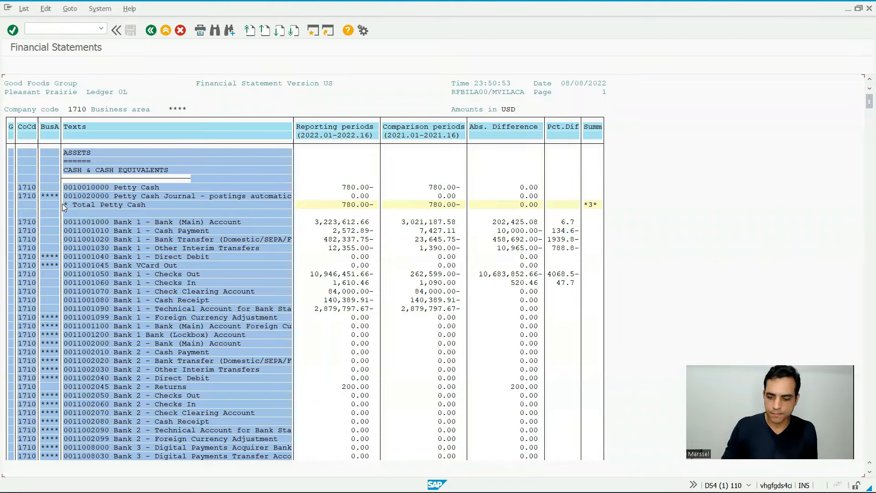
Step: Read through the financial statement from the assets through liabilities and stockholders' equity to the end of the list
key(Page_Down)
key(Page_Down)
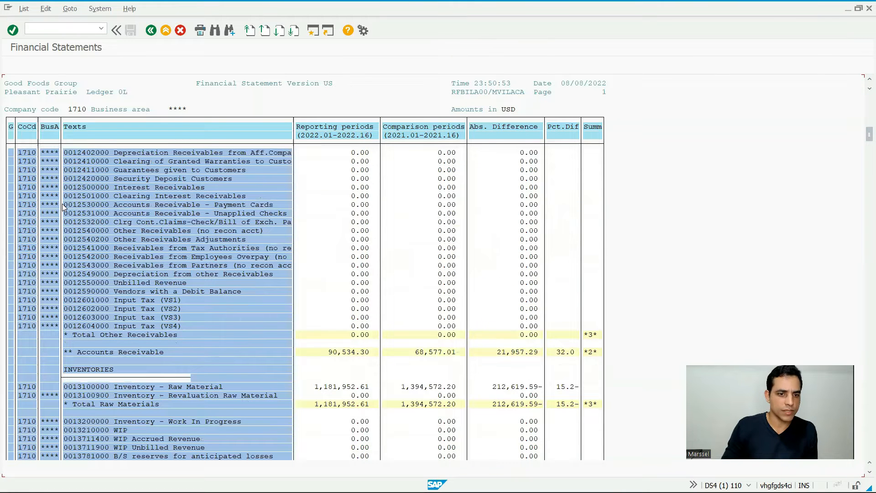
key(Page_Down)
key(Page_Down)
key(Page_Down)
key(Page_Down)
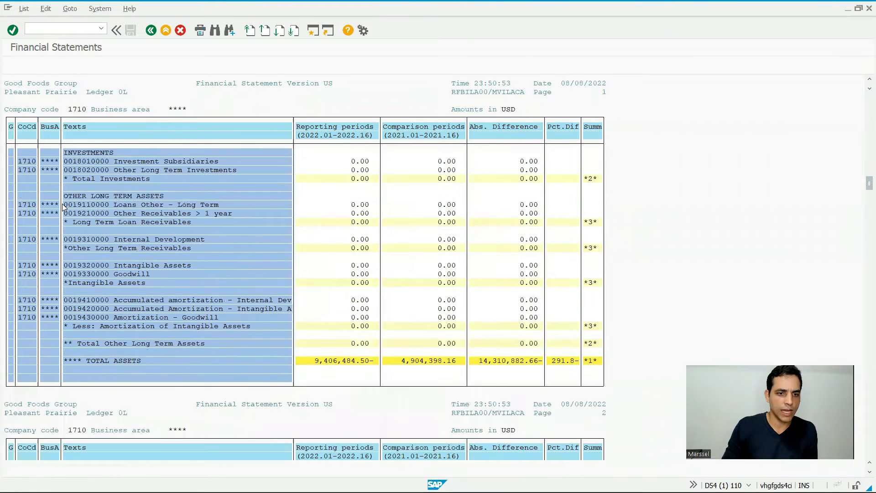
key(Page_Down)
key(Page_Down)
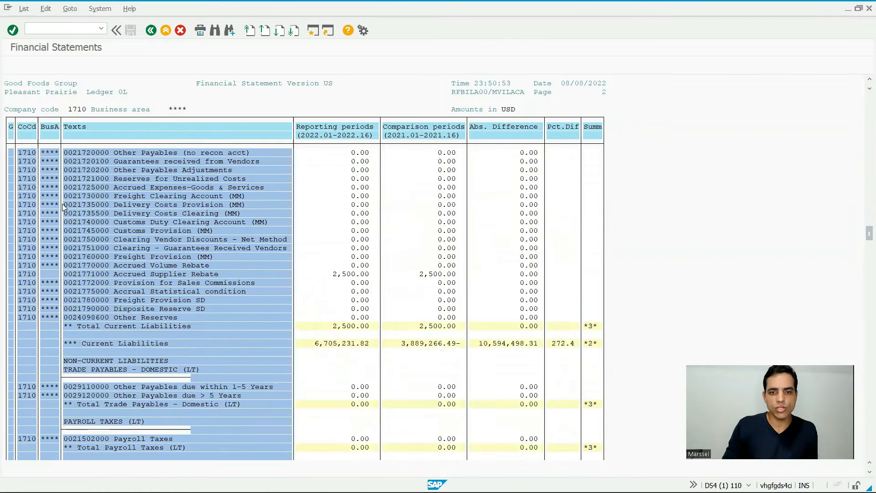
key(Page_Down)
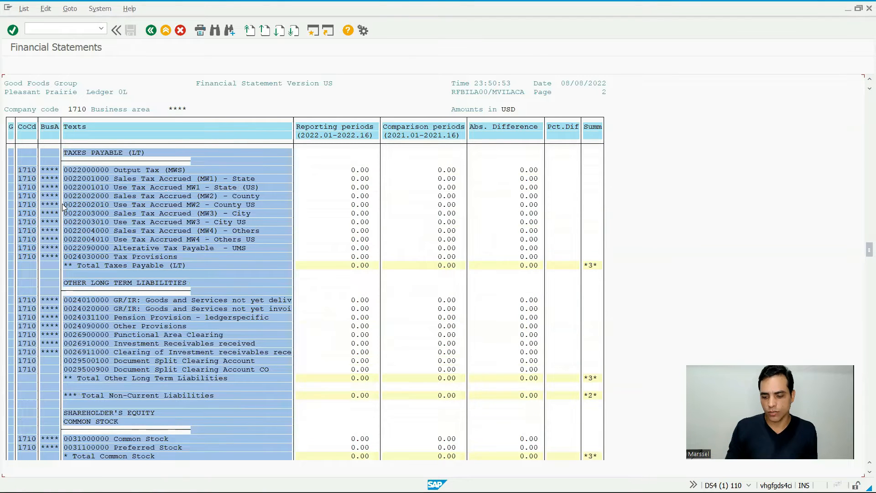
key(Page_Down)
key(Page_Down)
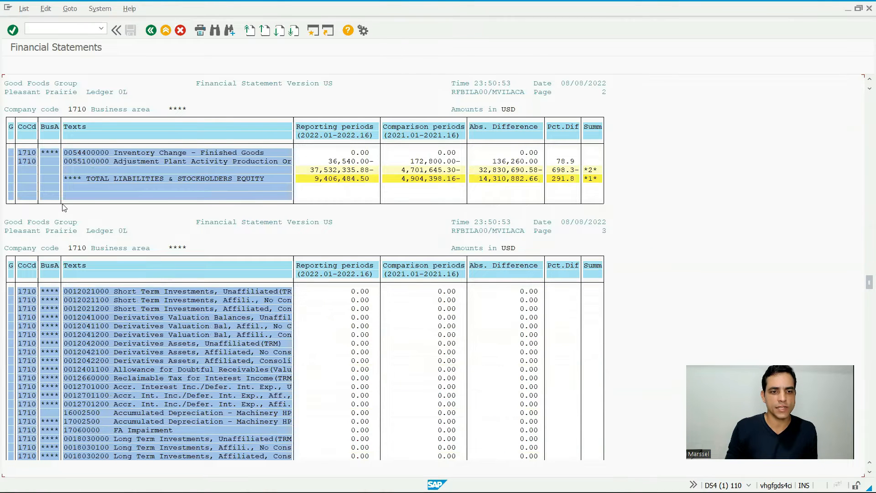
key(Page_Down)
key(Page_Down)
key(Page_Down)
key(Page_Down)
key(Page_Down)
key(Page_Down)
key(Page_Down)
key(Page_Down)
key(Page_Down)
key(Page_Down)
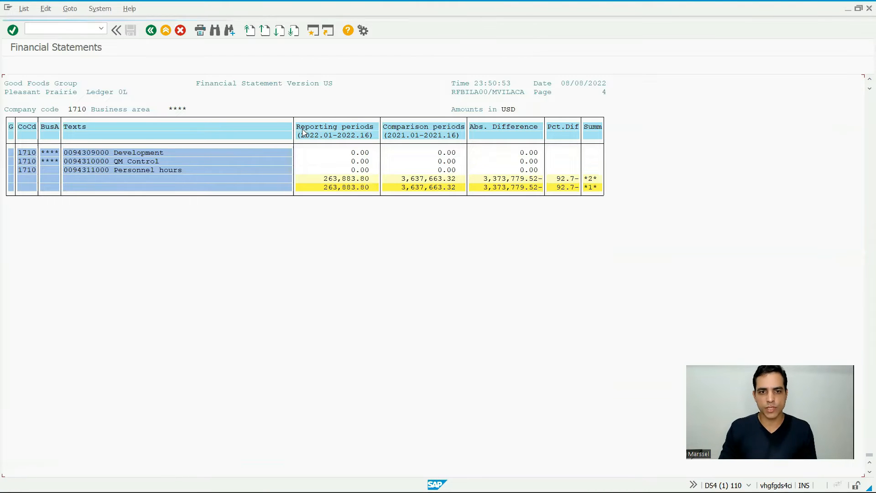
Step: Go back to the consumption accounts and examine the reporting period and comparison period columns
key(Page_Up)
key(Page_Up)
key(Page_Up)
key(Page_Up)
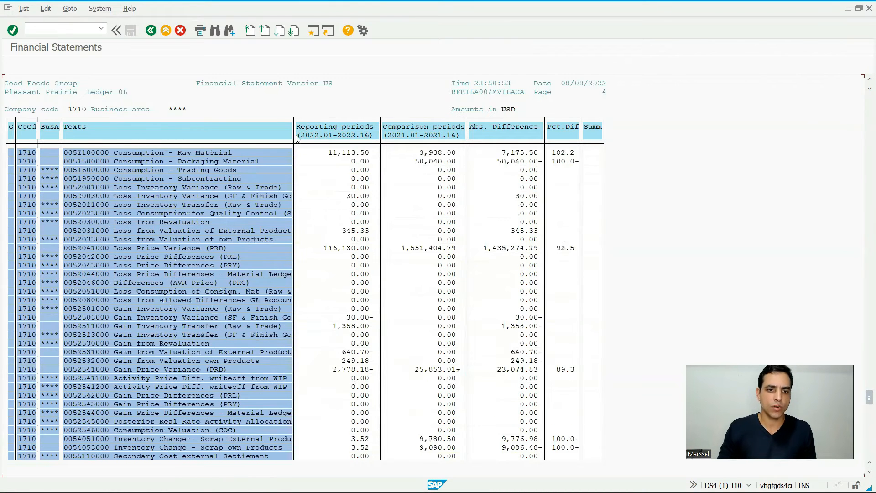
drag(299, 136, 464, 143)
key(ctrl+c)
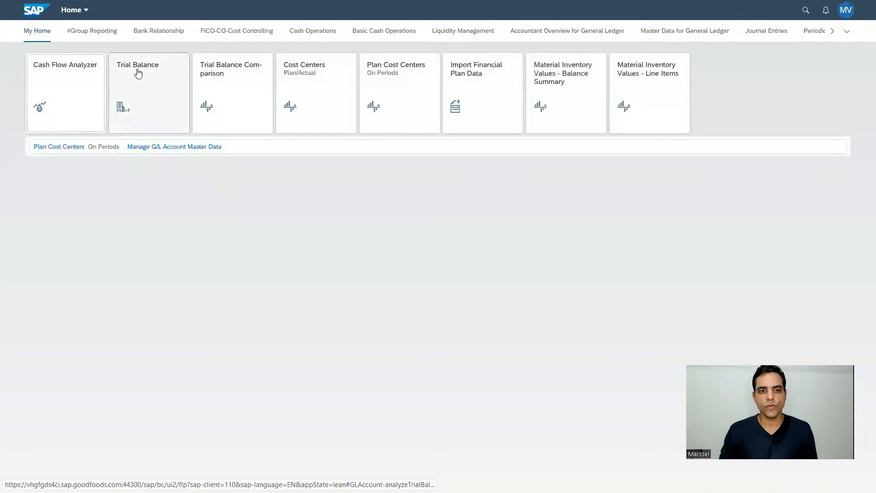
Step: Look at the Trial Balance app's filters, return to the home page and open the Trial Balance Comparison app
click(149, 115)
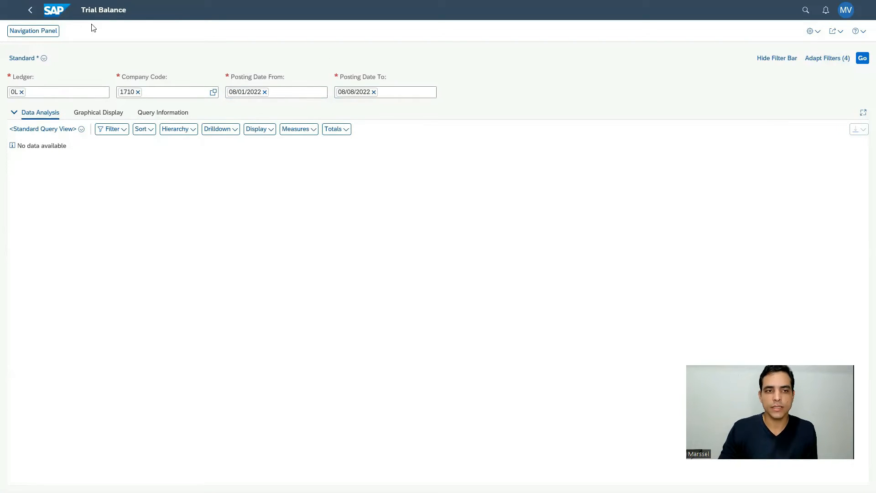
click(48, 10)
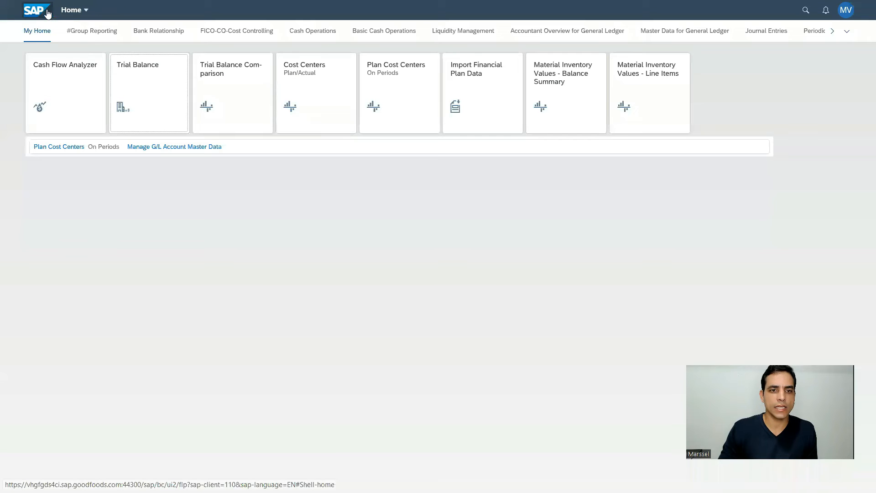
click(229, 75)
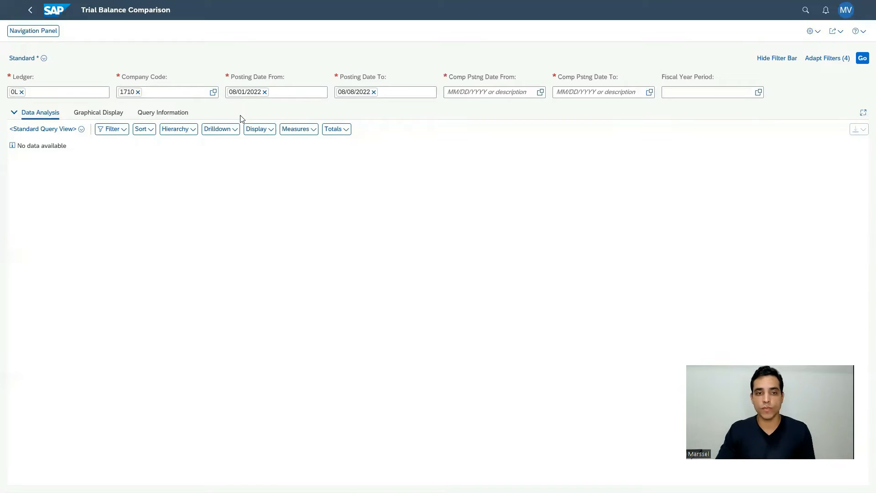
Step: Pick 08/08/2022 as the start of the comparison posting date range
click(267, 96)
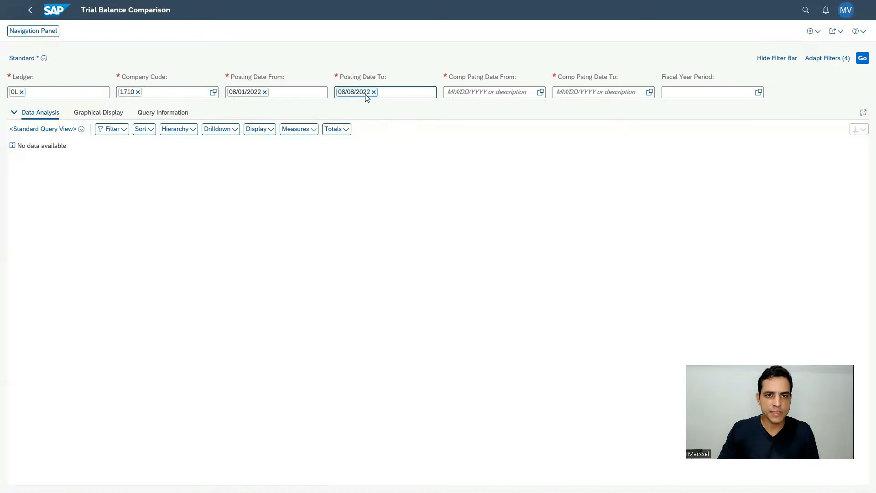
click(540, 92)
click(283, 194)
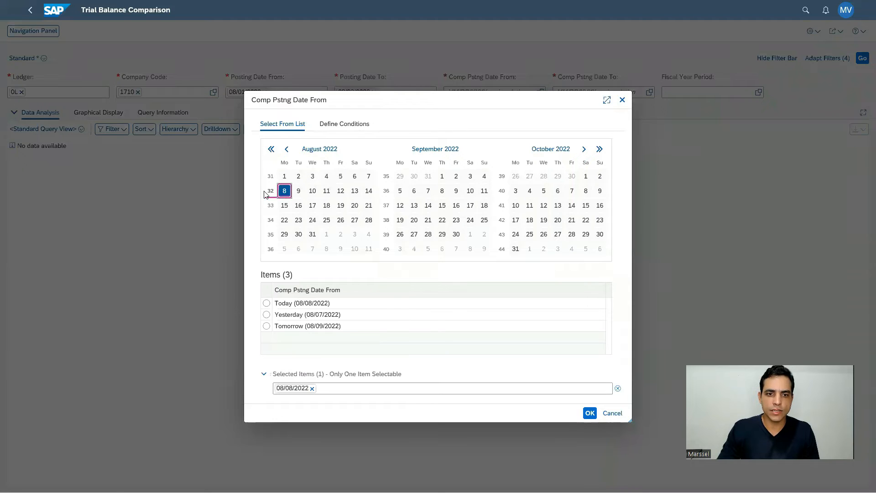
click(590, 414)
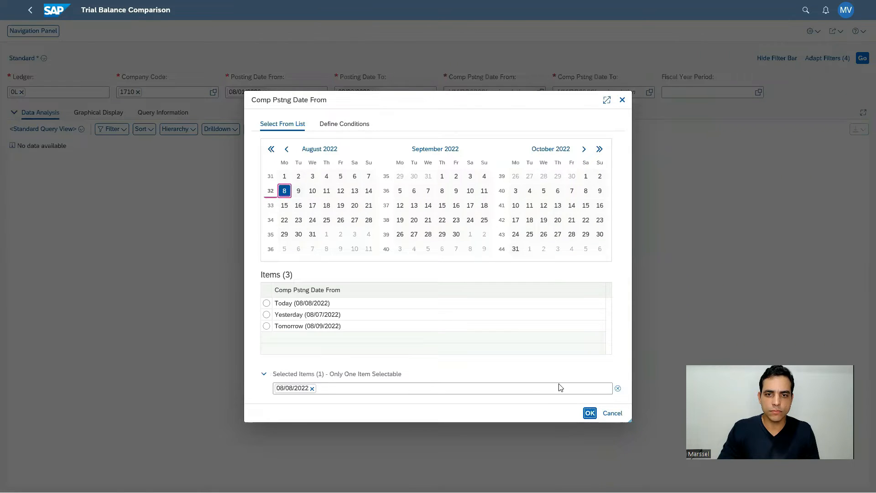
Step: Set the posting date range from 01/01/2022 to 12/31/2022
click(278, 93)
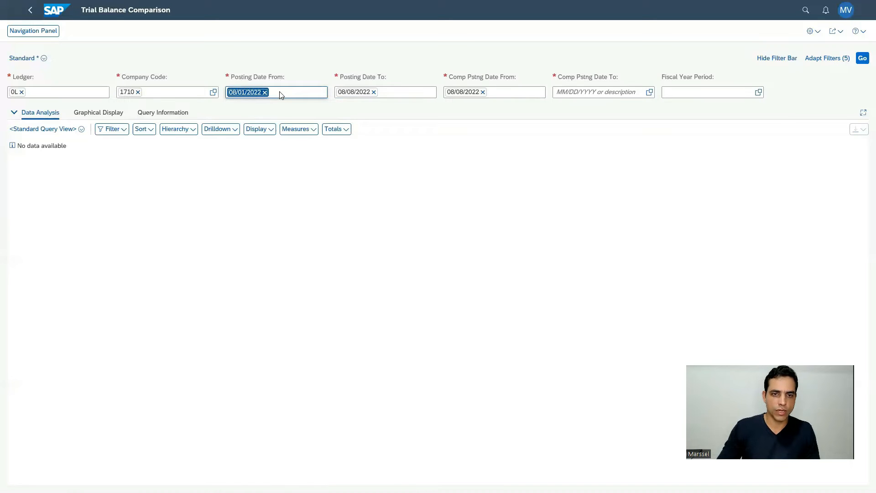
key(BackSpace)
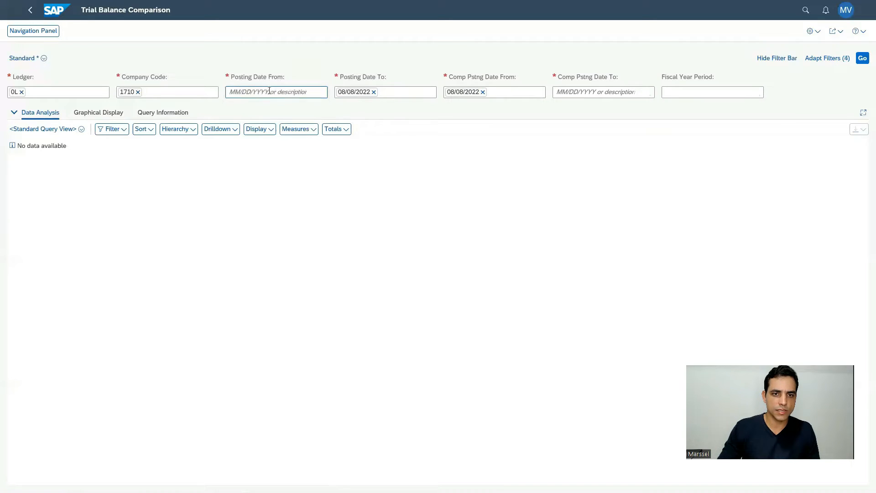
text(010122)
key(Tab)
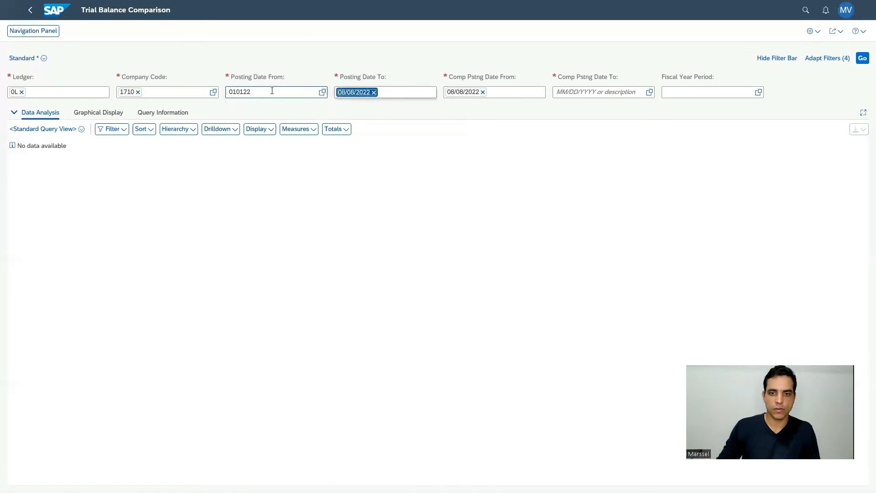
key(BackSpace)
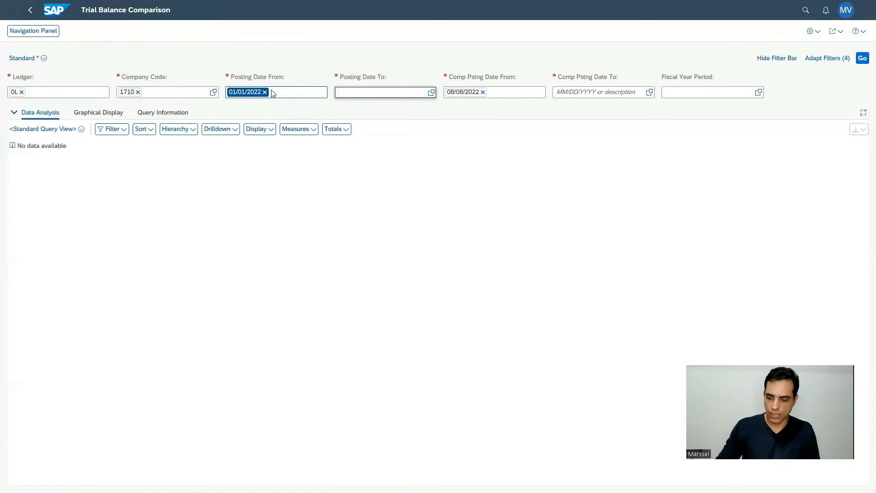
text(123122)
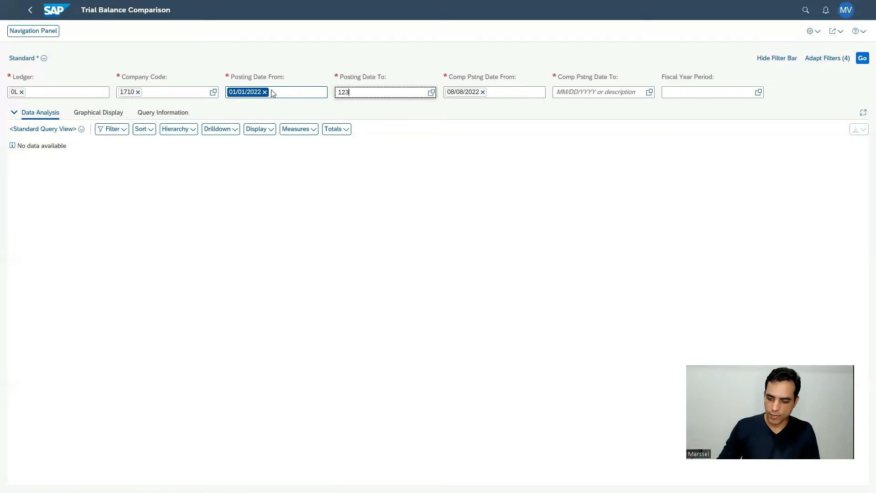
key(Tab)
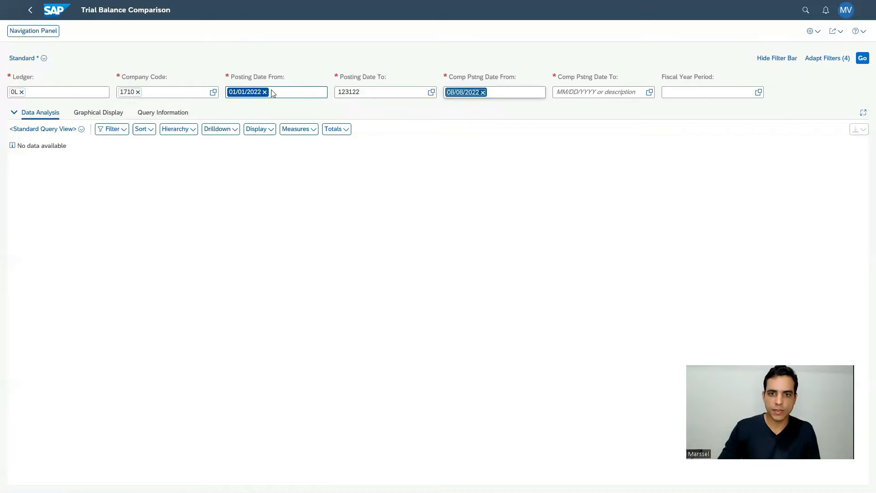
Step: Set the comparison posting dates from 01/01/2021 to 12/31/2021 and run the trial balance comparison
key(BackSpace)
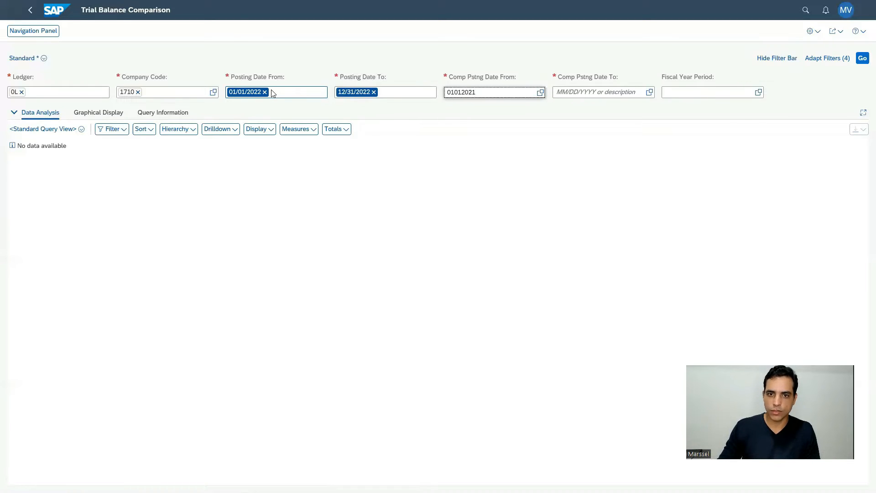
text(01012021)
key(Tab)
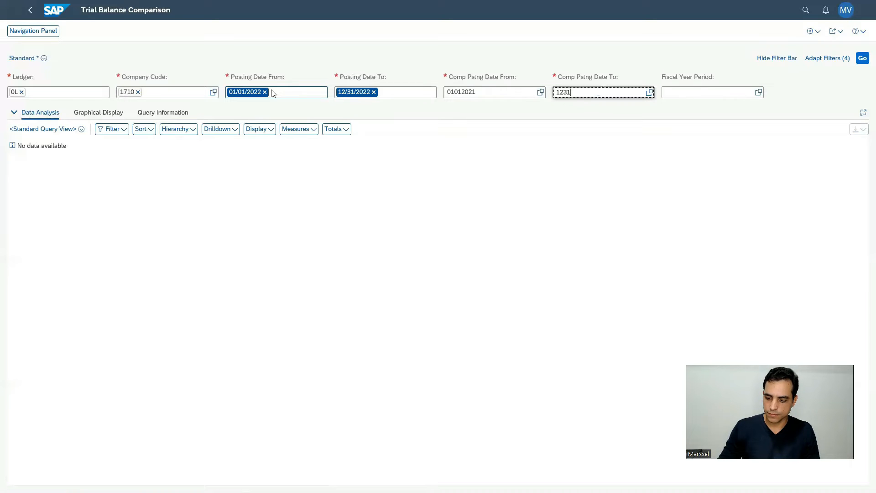
key(Tab)
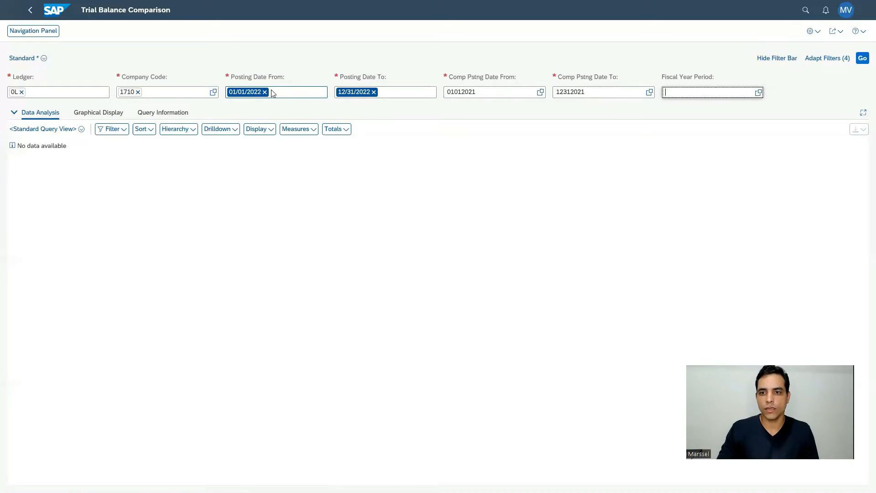
key(Return)
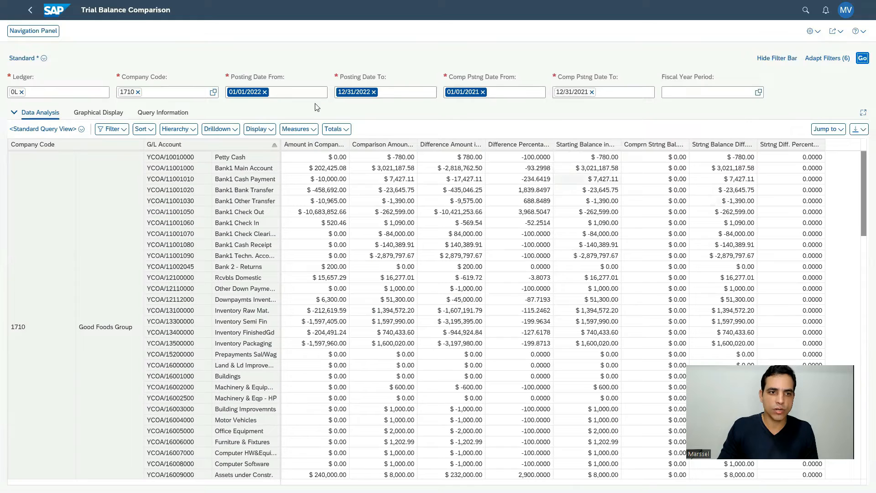
Step: Save the filter values as default variant Rel01, and save the query view as bookmark Lista01 with variable values
click(42, 63)
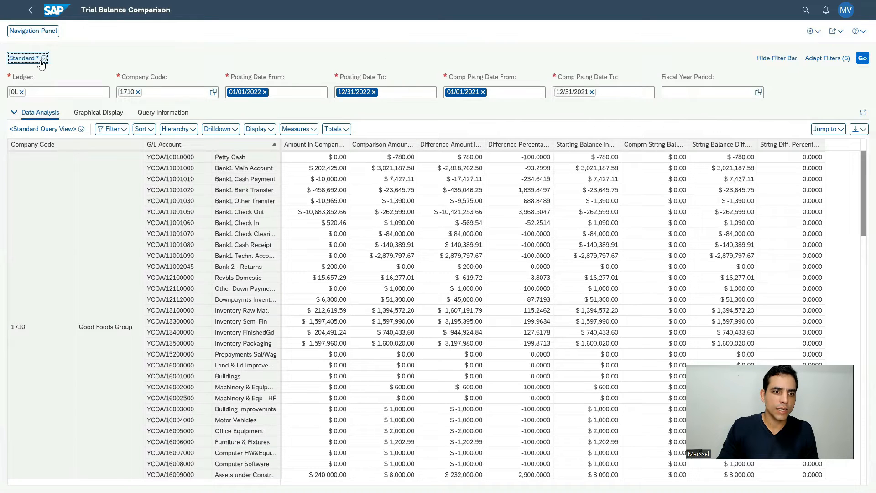
key(Tab)
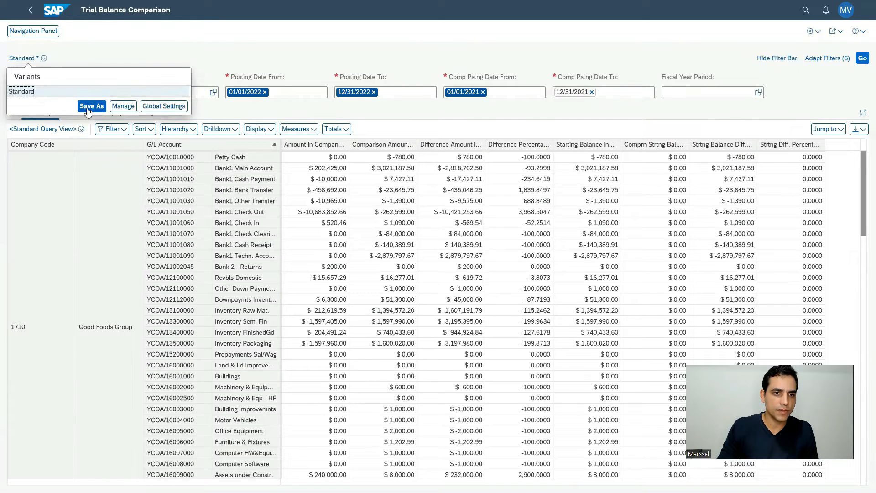
key(Return)
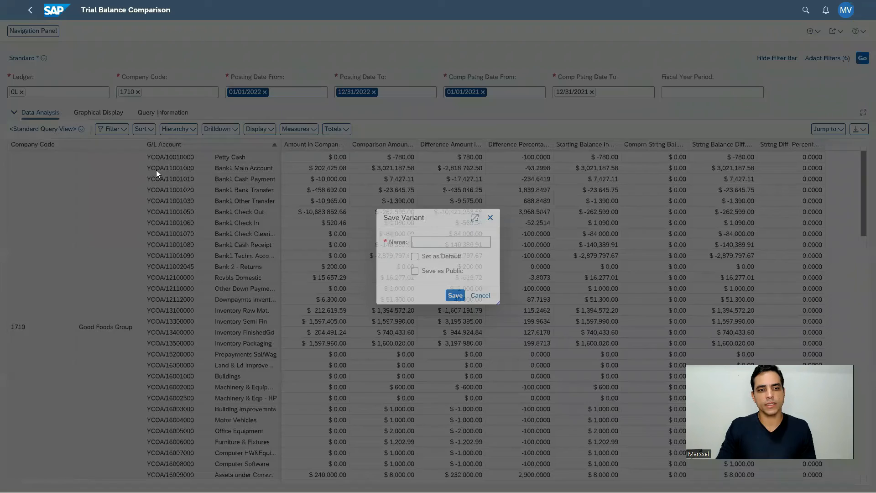
click(460, 244)
text(R)
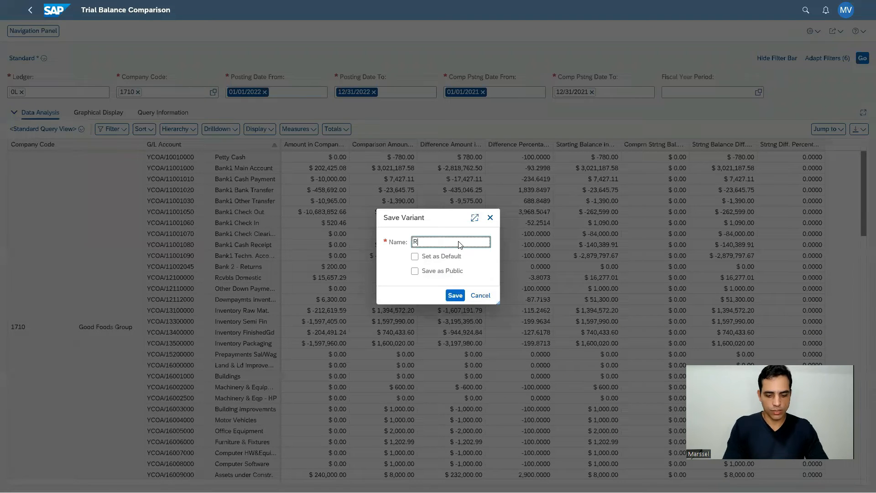
text(el01)
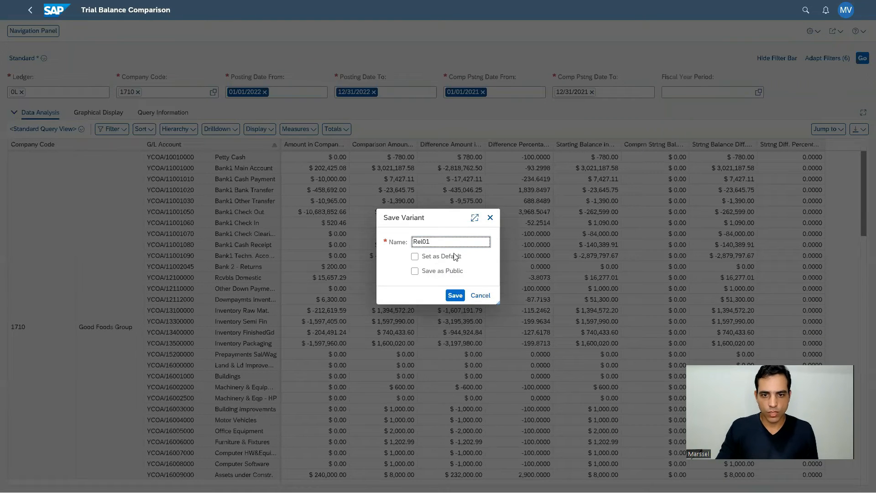
click(424, 259)
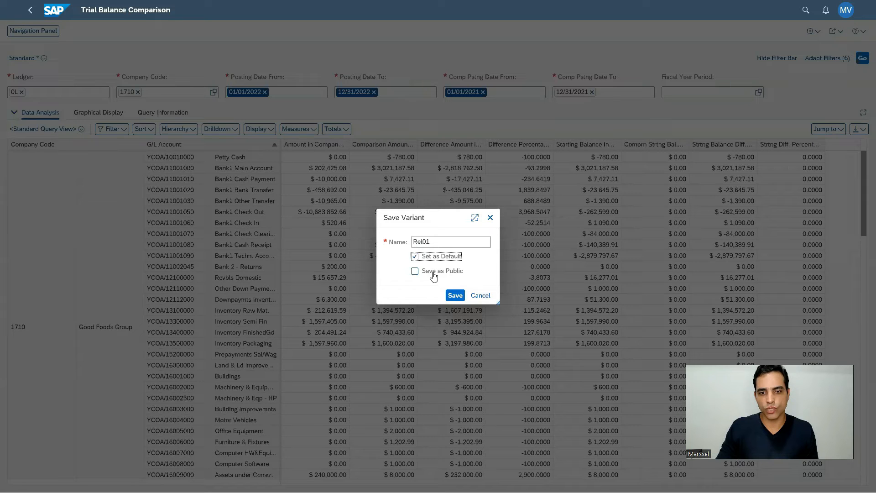
click(455, 296)
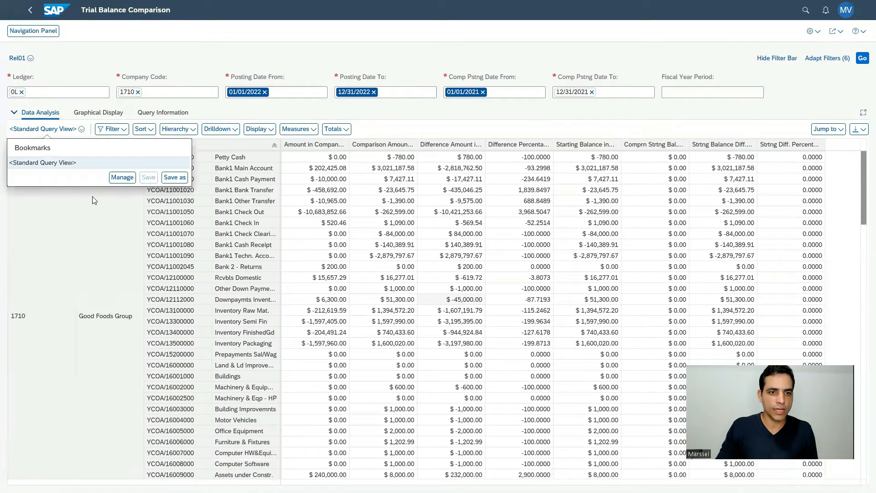
click(175, 177)
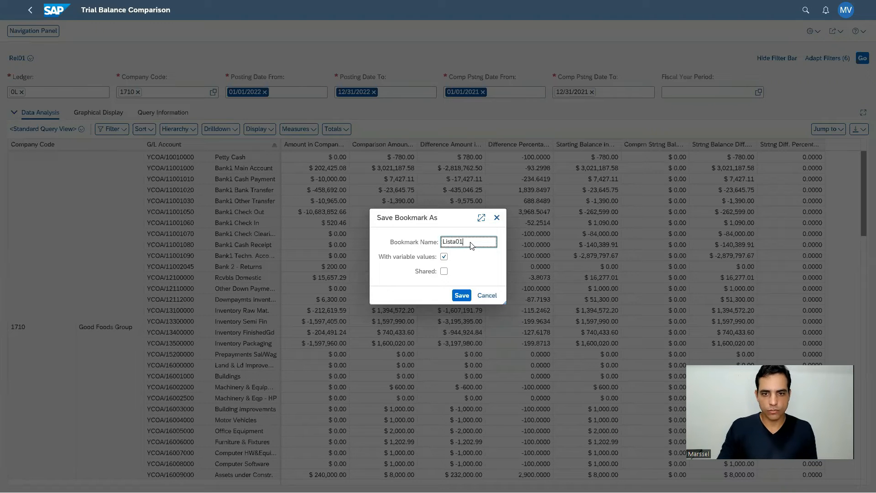
click(459, 297)
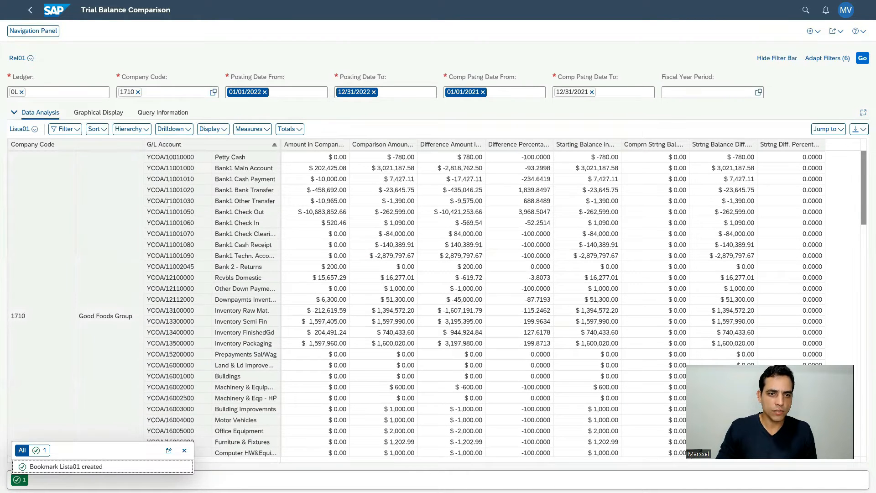
Step: Try the ID-only display for the G/L accounts, and switch them back to showing ID and description
click(187, 191)
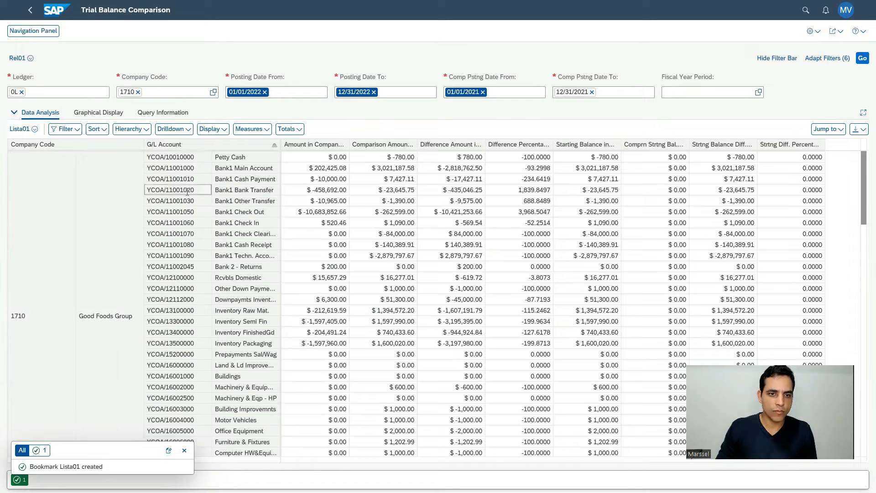
right_click(187, 191)
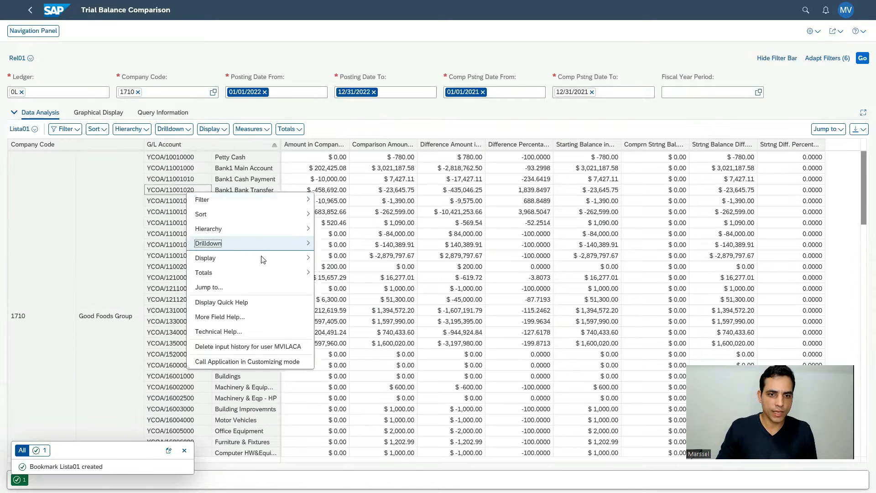
mouse_move(263, 259)
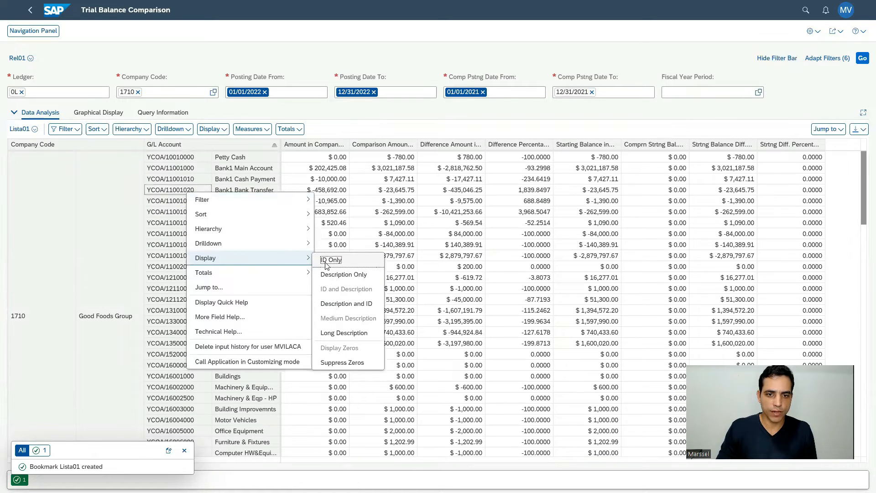
click(328, 261)
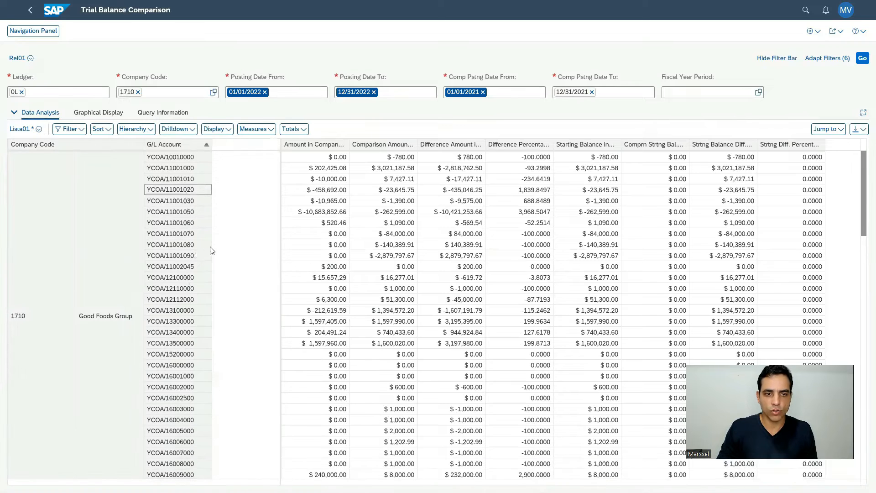
right_click(177, 199)
mouse_move(218, 272)
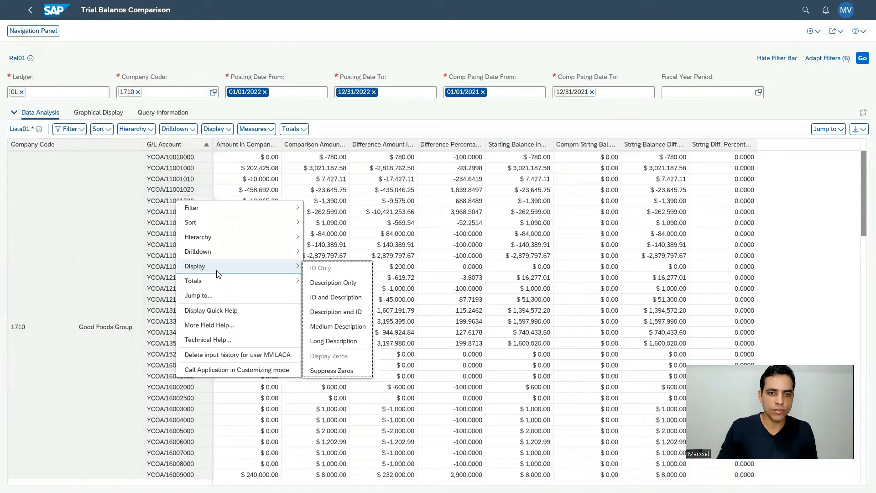
click(336, 312)
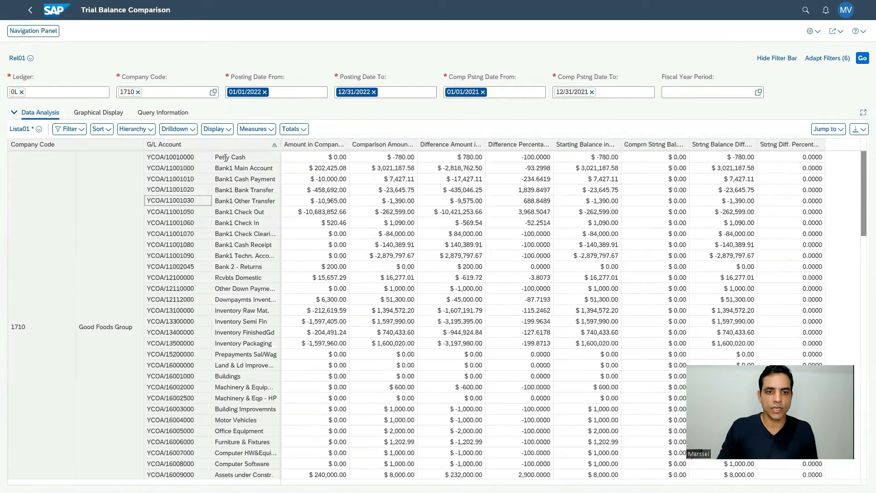
Step: Apply the balance sheet hierarchy 5530 to the G/L Account dimension
right_click(187, 192)
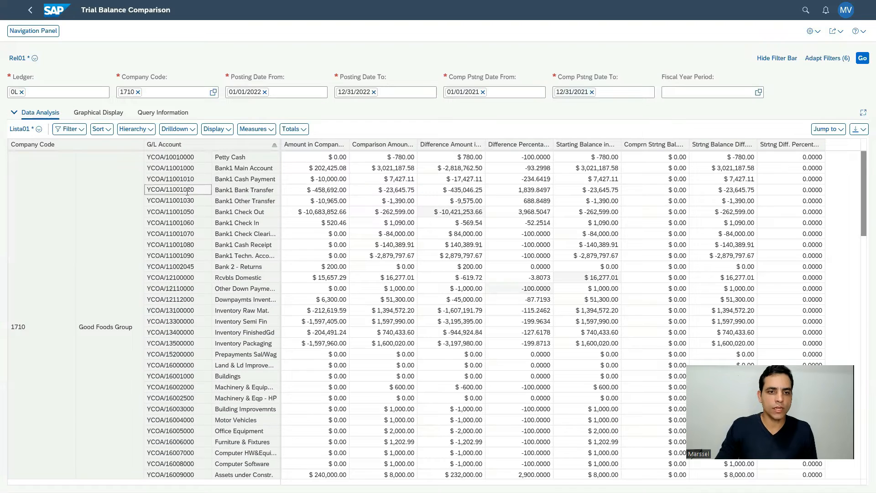
mouse_move(249, 230)
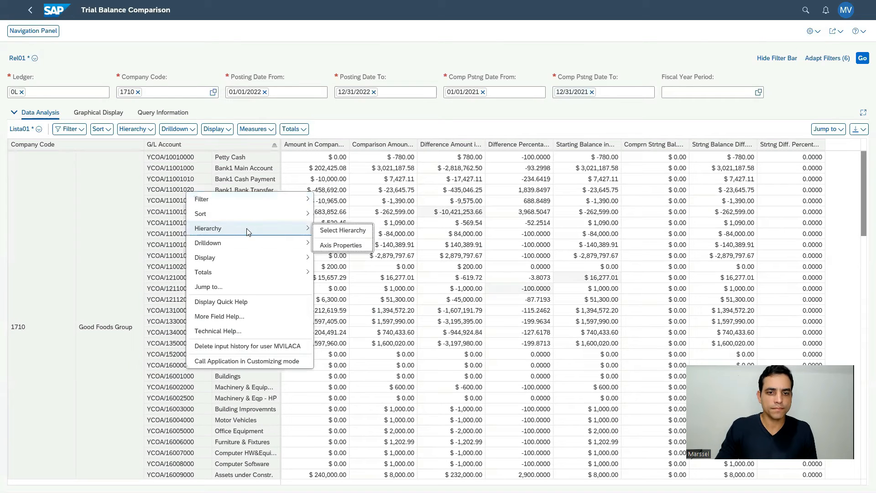
click(358, 236)
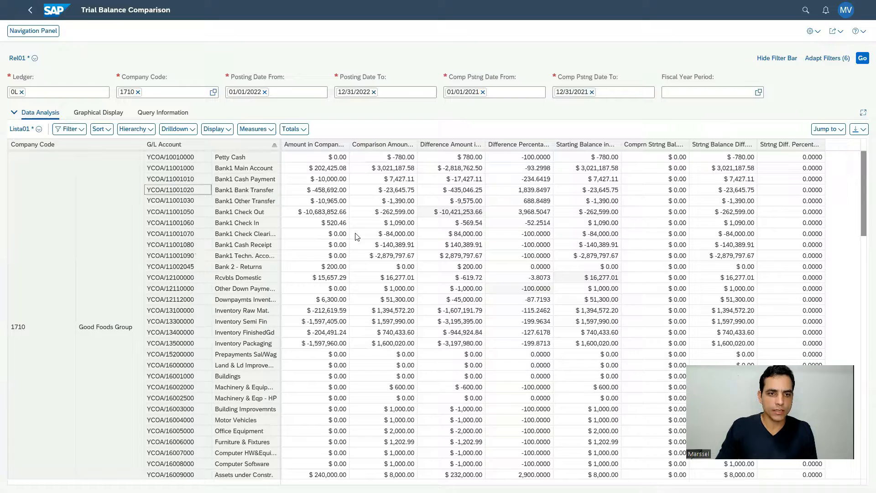
click(341, 239)
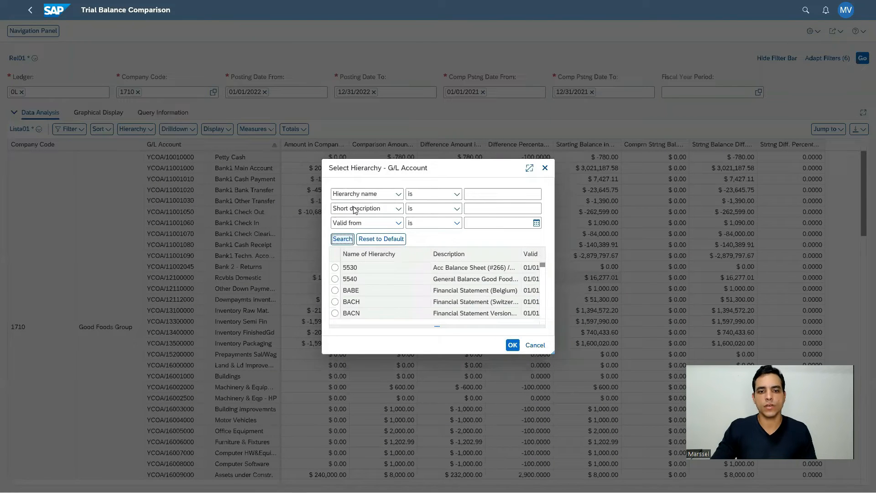
click(335, 268)
click(510, 346)
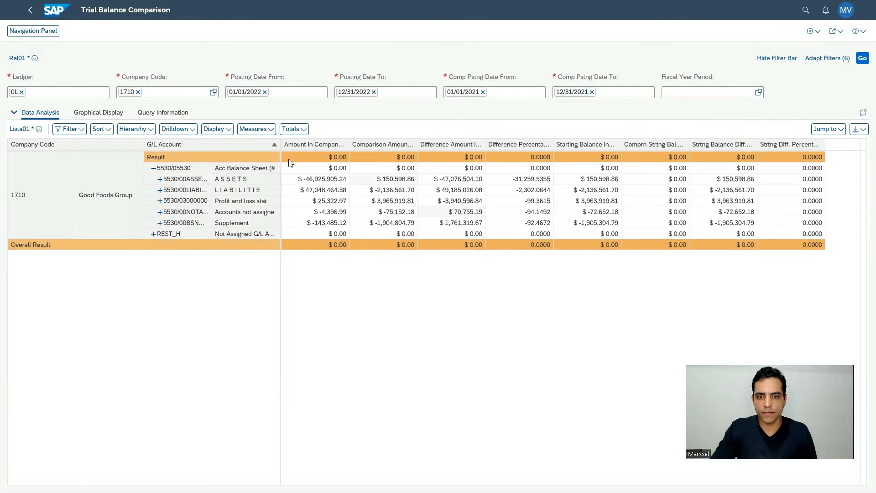
Step: Expand the Assets node of the hierarchy through its first subgroup, Subscriptions, and Intangible assets
click(161, 180)
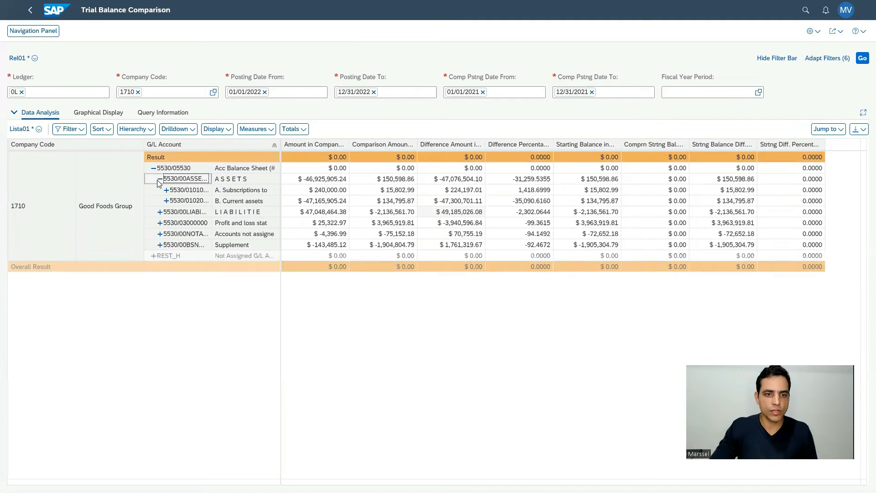
click(167, 190)
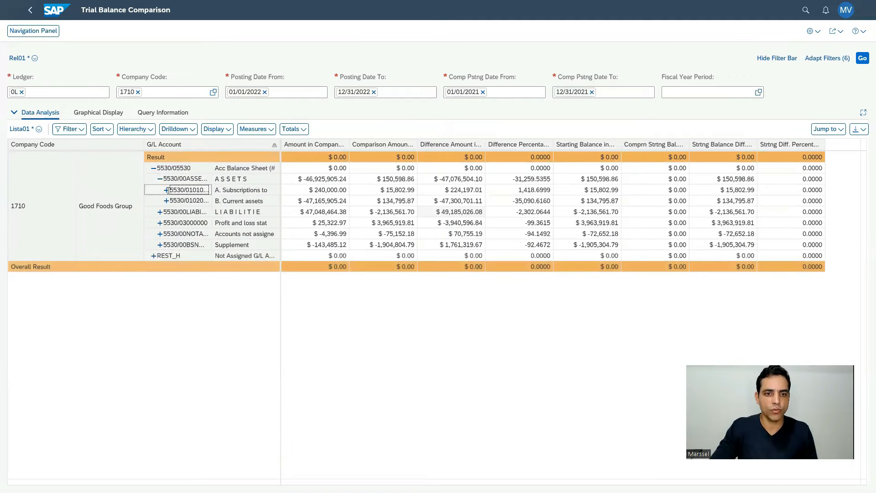
click(174, 200)
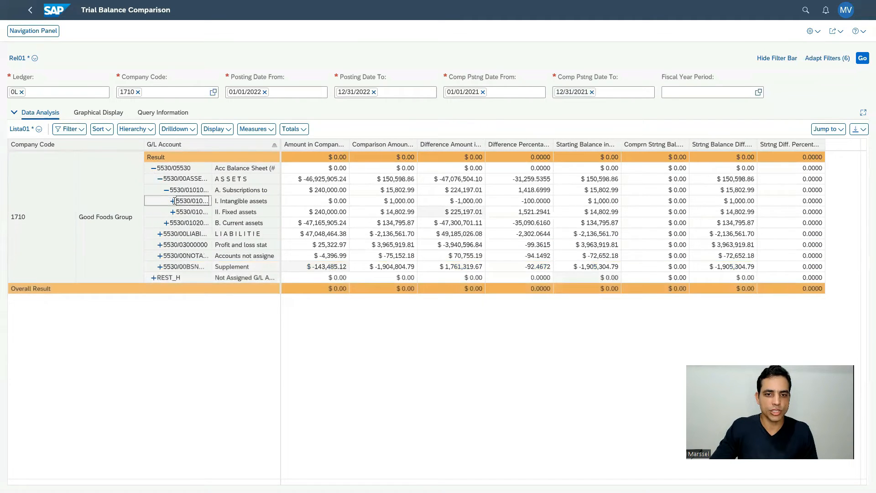
Step: Expand all nodes of the G/L account hierarchy and widen the G/L Account column until the full account IDs fit
click(174, 167)
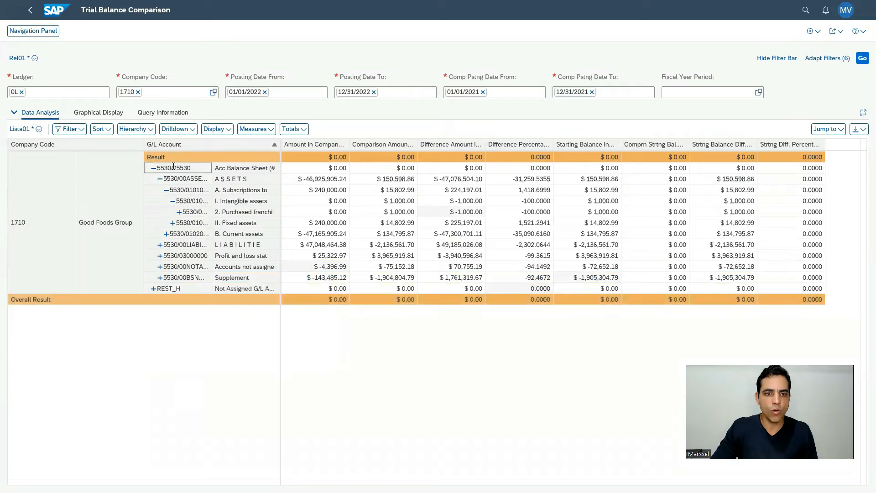
right_click(174, 167)
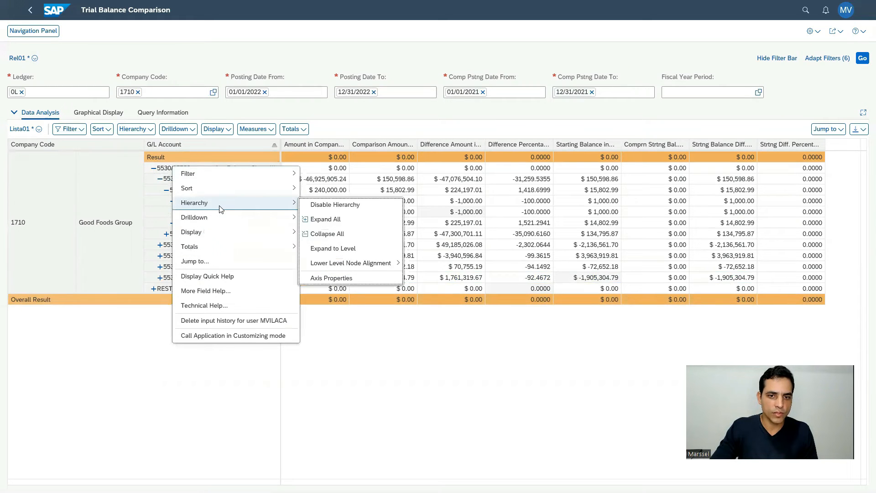
mouse_move(264, 204)
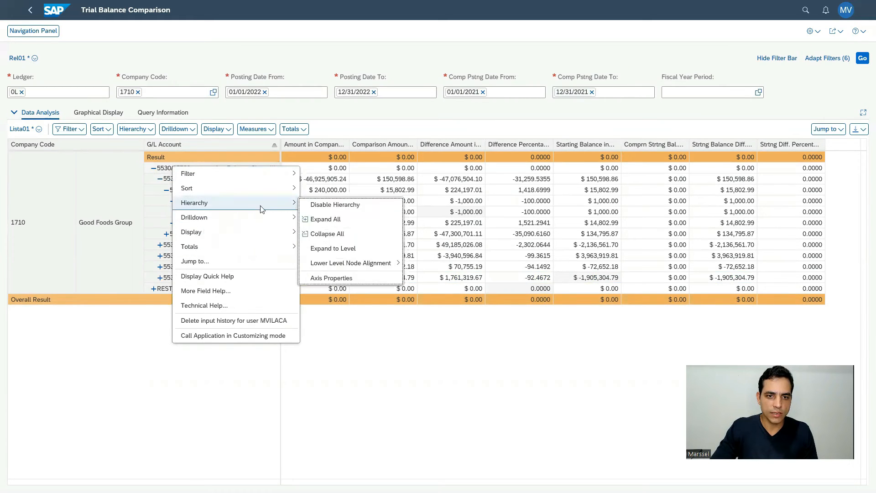
click(339, 220)
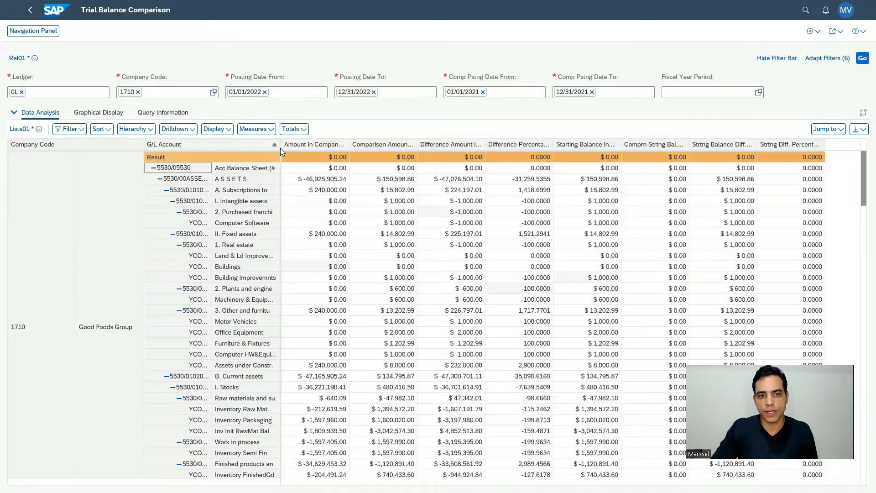
drag(278, 147, 378, 147)
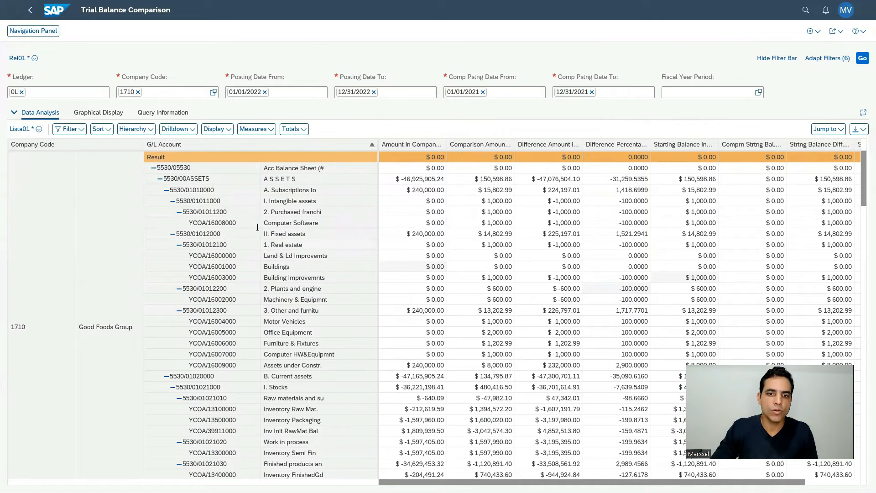
Step: Set the totals of the comparison table to show at the top
right_click(218, 254)
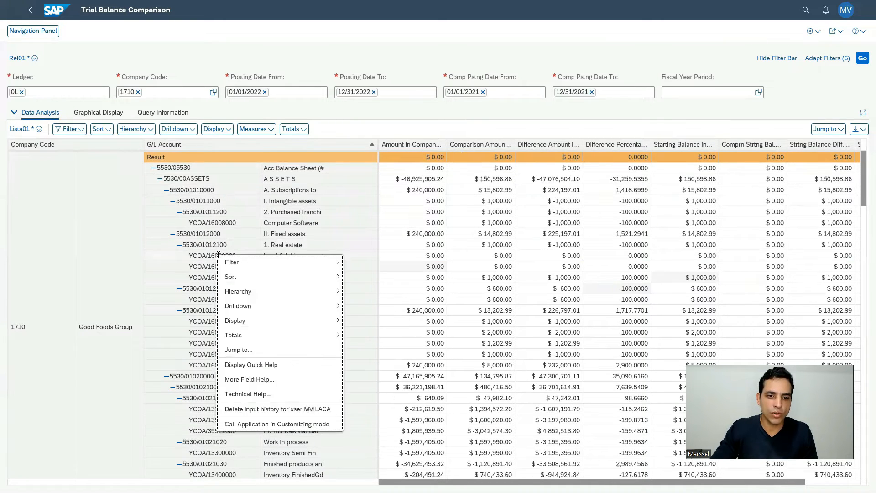
mouse_move(289, 337)
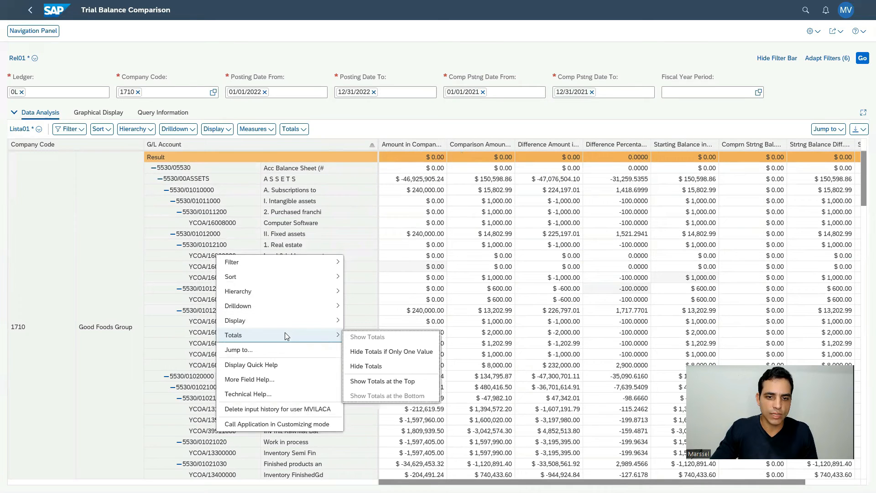
click(395, 386)
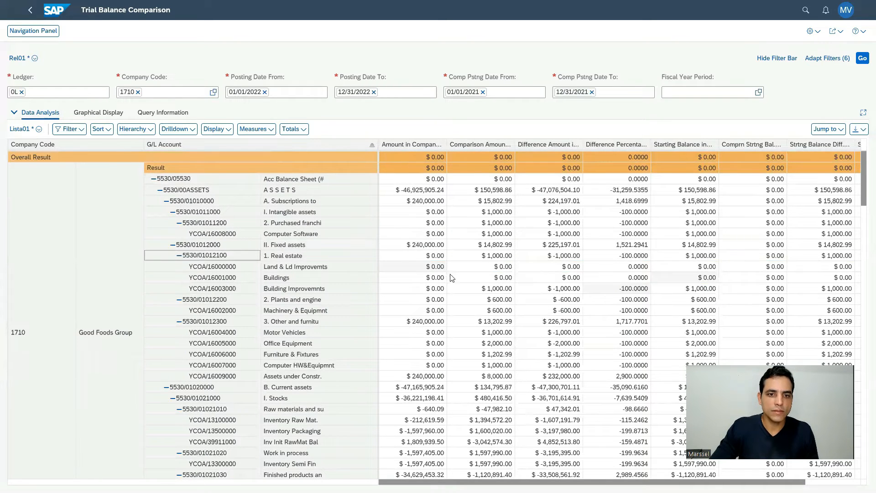
Step: Open the dimensions navigation panel, expand Measures and look through the measures and available fields
click(26, 31)
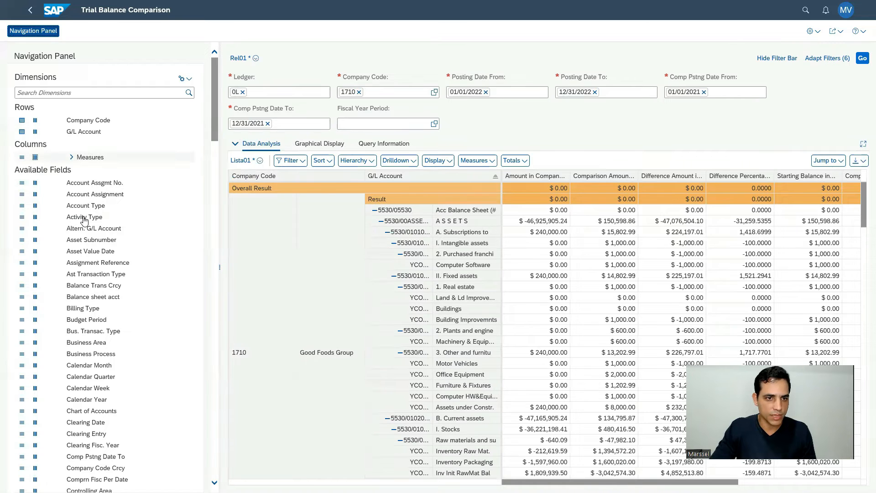
click(71, 158)
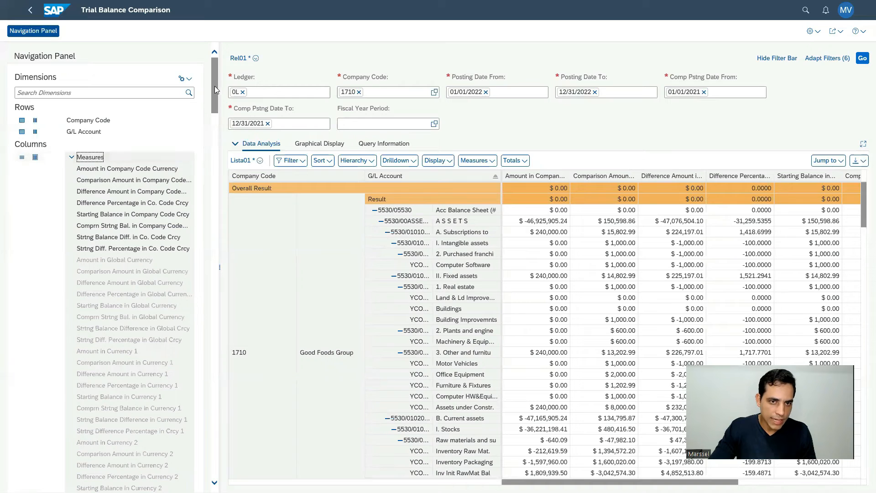
drag(214, 86, 218, 134)
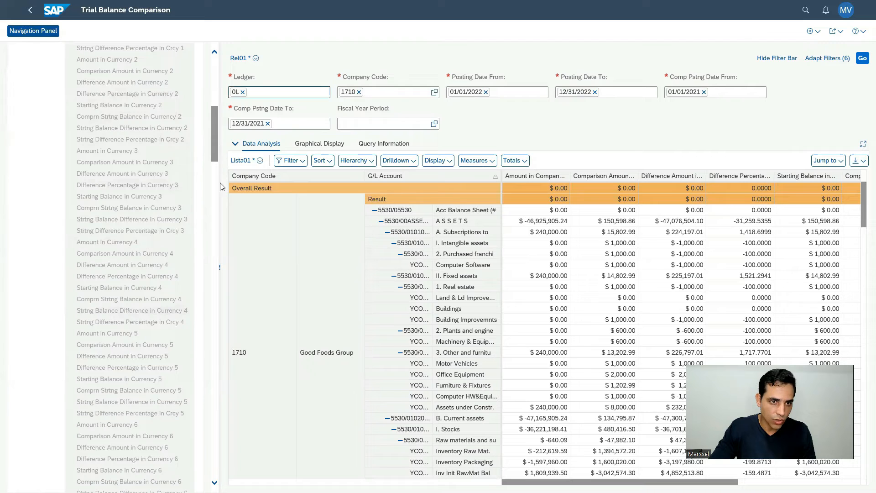
scroll(191, 245, down, 10)
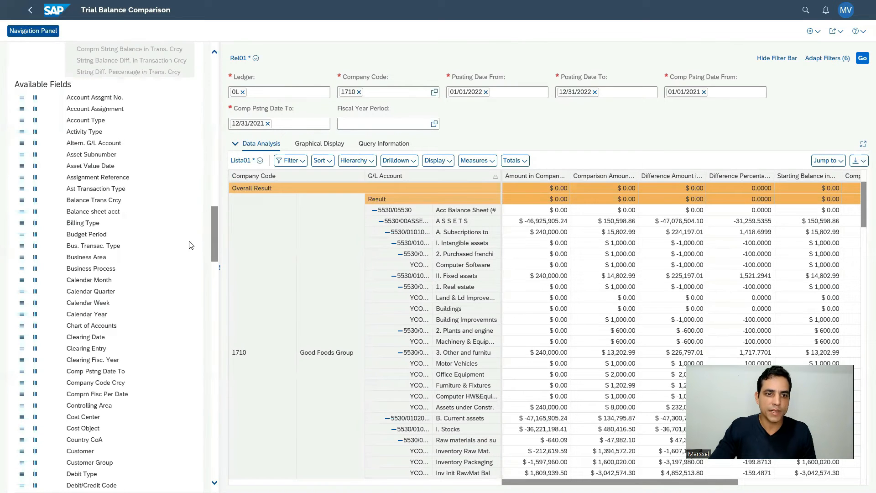
Step: Remove the Starting Balance in Company Code Crcy measure from the displayed columns
drag(214, 232, 217, 197)
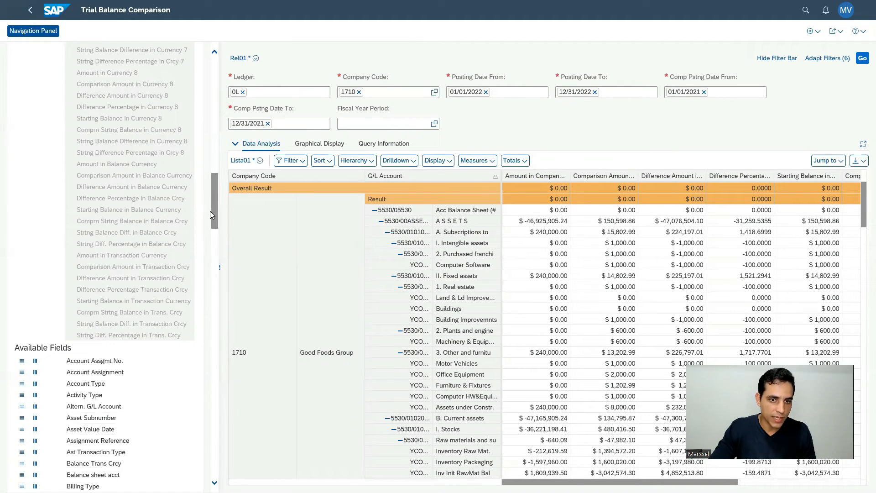
drag(214, 201, 235, 69)
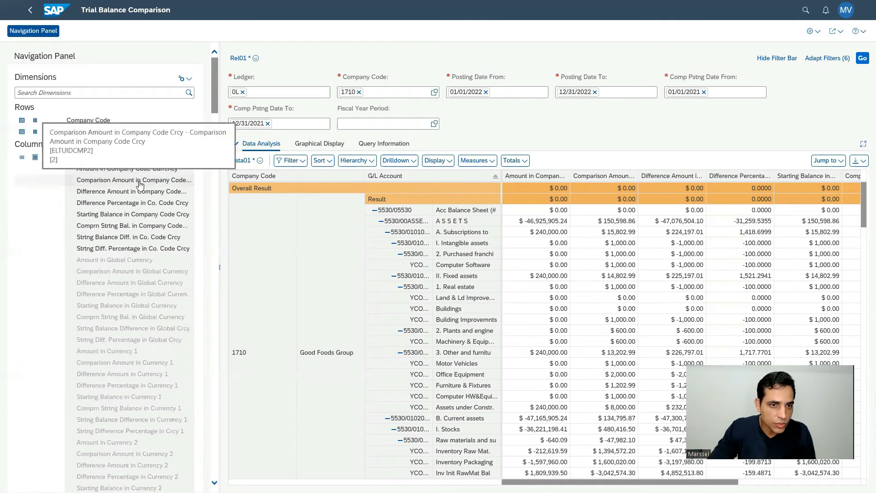
click(132, 216)
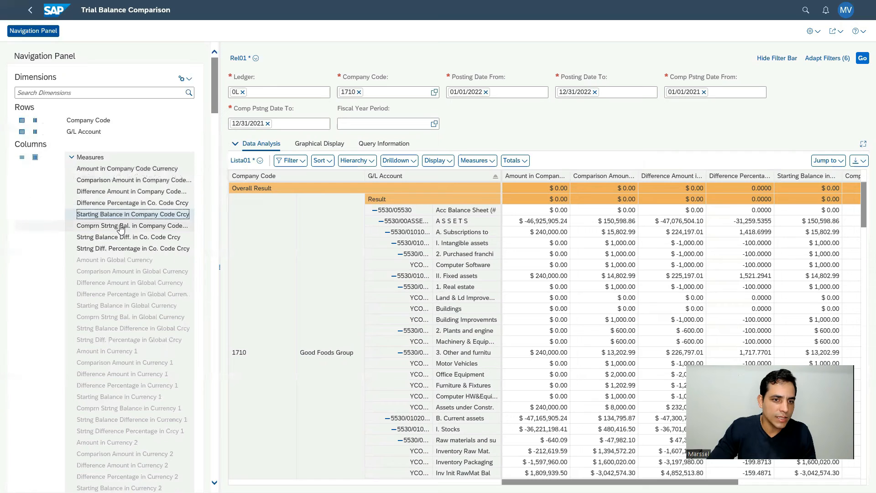
right_click(117, 218)
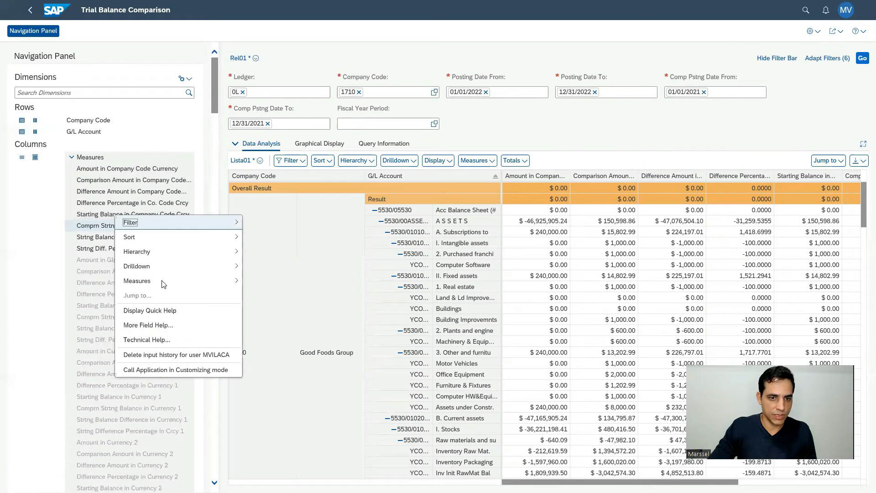
mouse_move(176, 287)
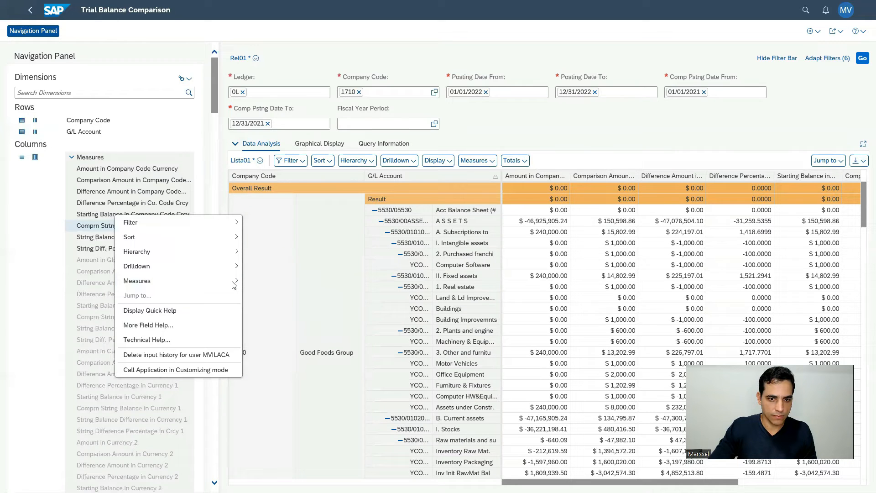
mouse_move(230, 281)
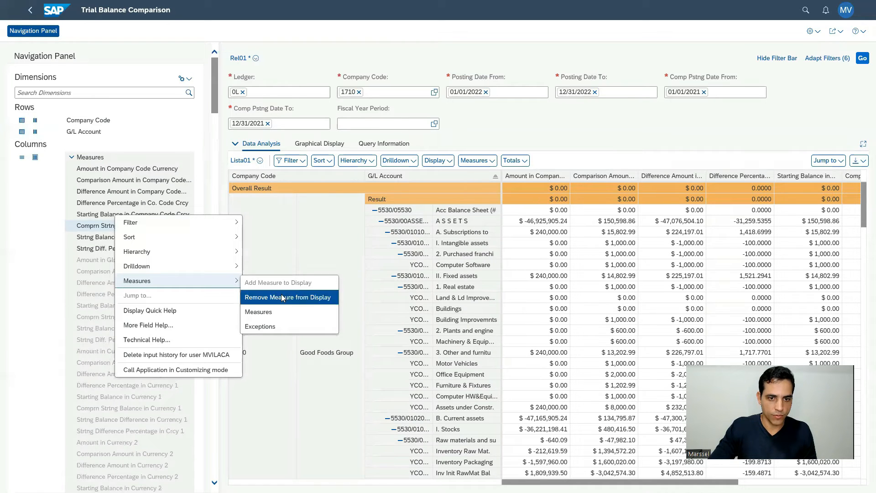
click(282, 297)
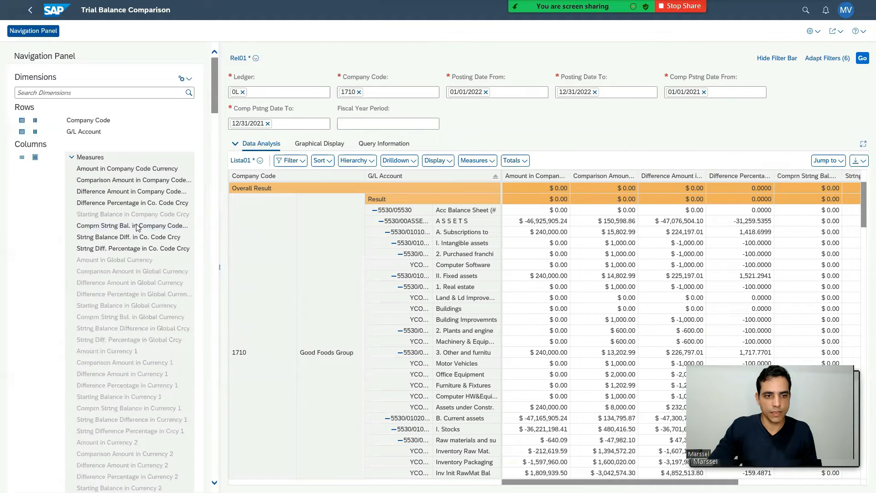
Step: Remove the Comprn Strtng Bal. in Company Code measure from the displayed columns
click(137, 228)
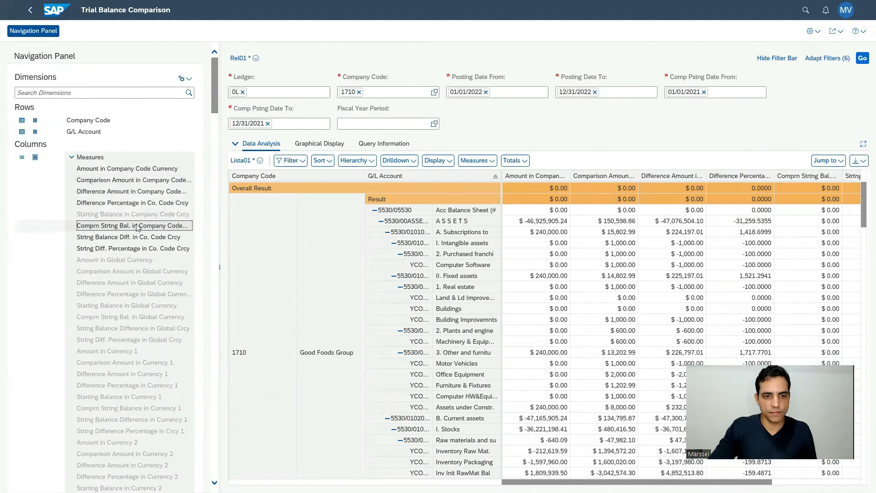
right_click(137, 226)
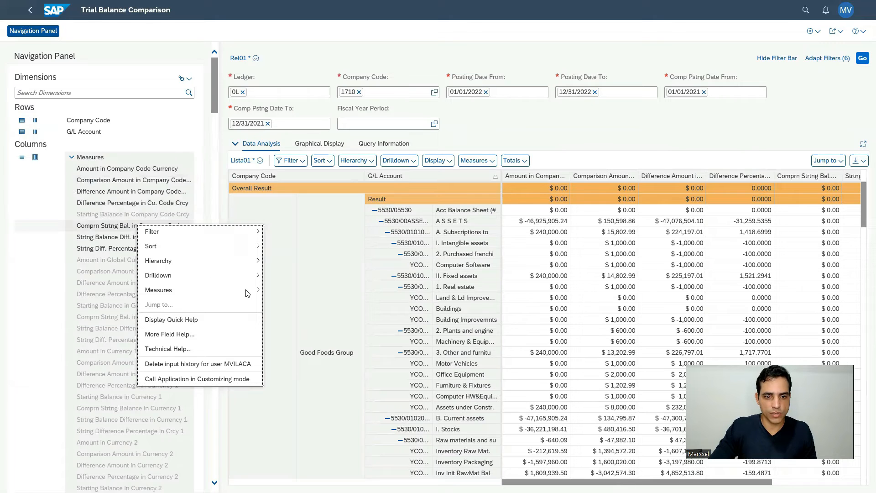
mouse_move(246, 292)
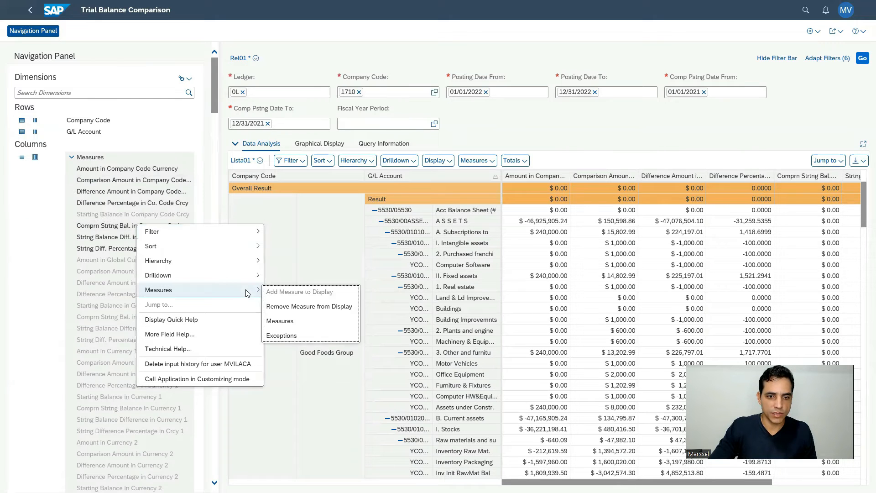
click(276, 306)
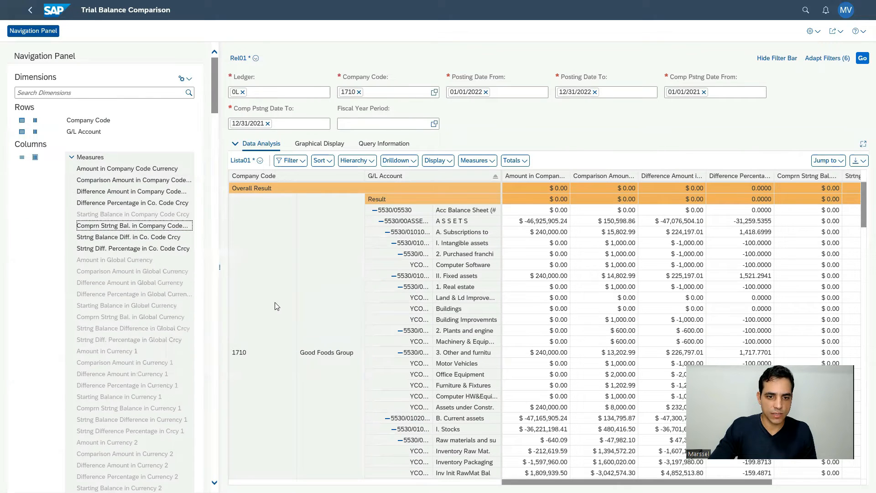
Step: Remove the Strtng Balance Diff. in Co. Code Crcy measure from the displayed columns
click(145, 239)
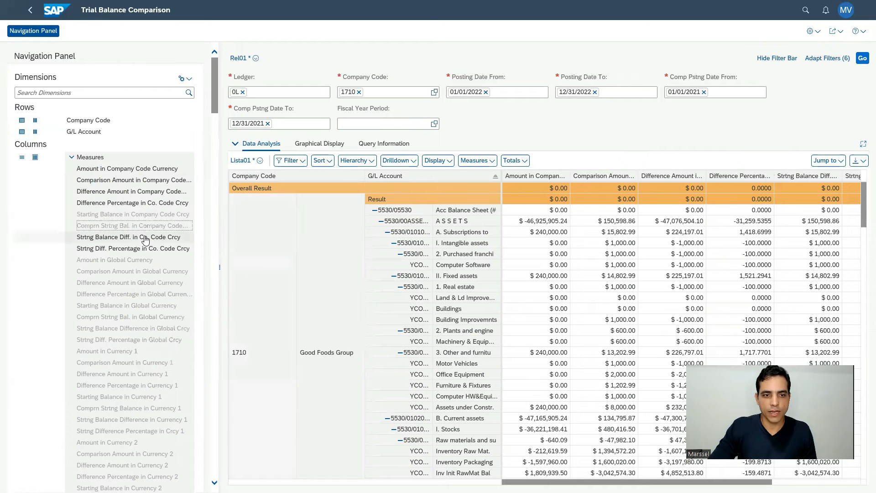
right_click(145, 238)
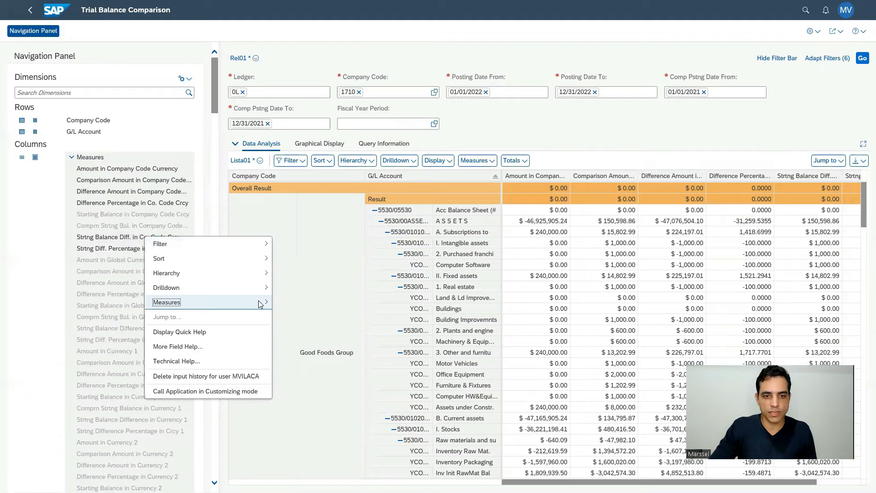
mouse_move(260, 302)
click(289, 319)
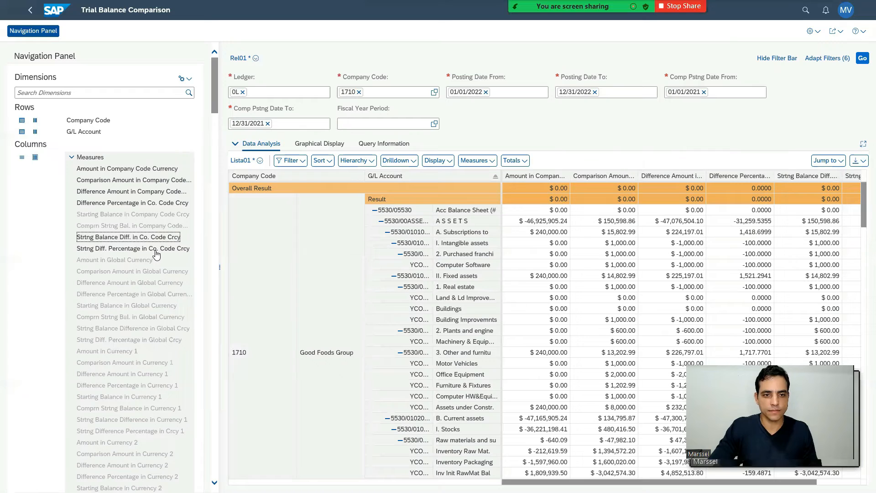
Step: Remove the Strtng Diff. Percentage in Co. Code Crcy measure from the displayed columns
click(156, 249)
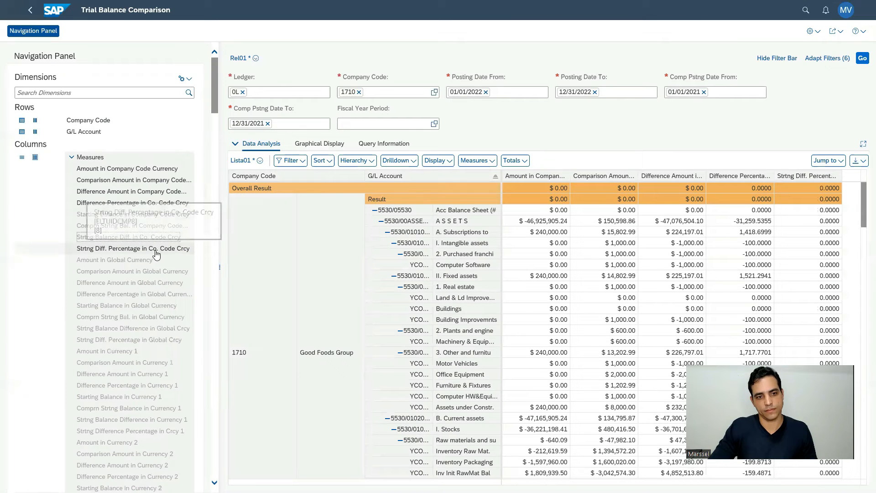
right_click(262, 292)
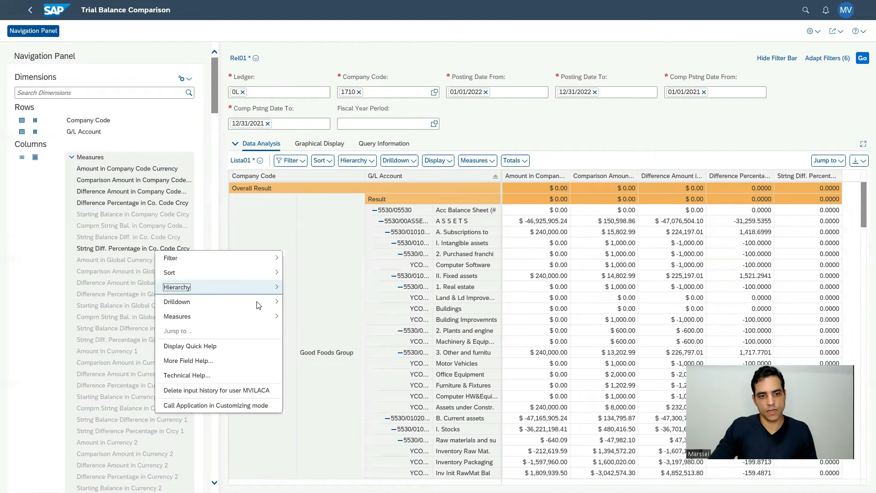
mouse_move(271, 318)
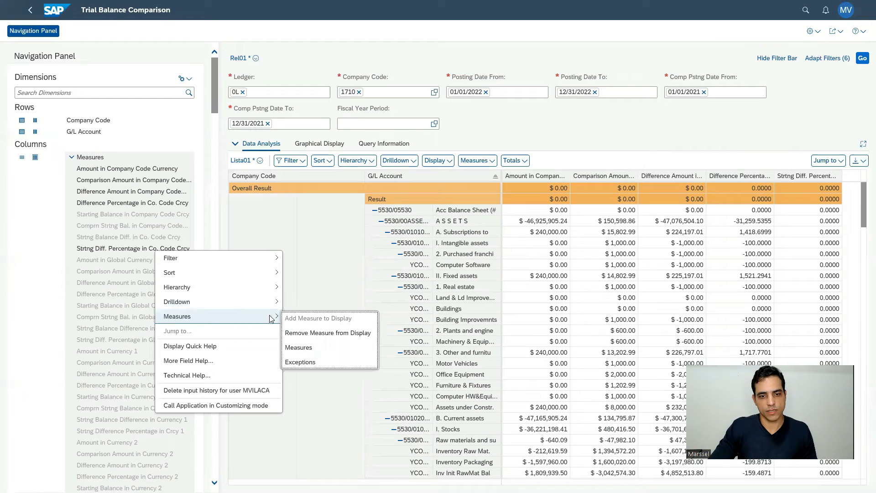
click(297, 333)
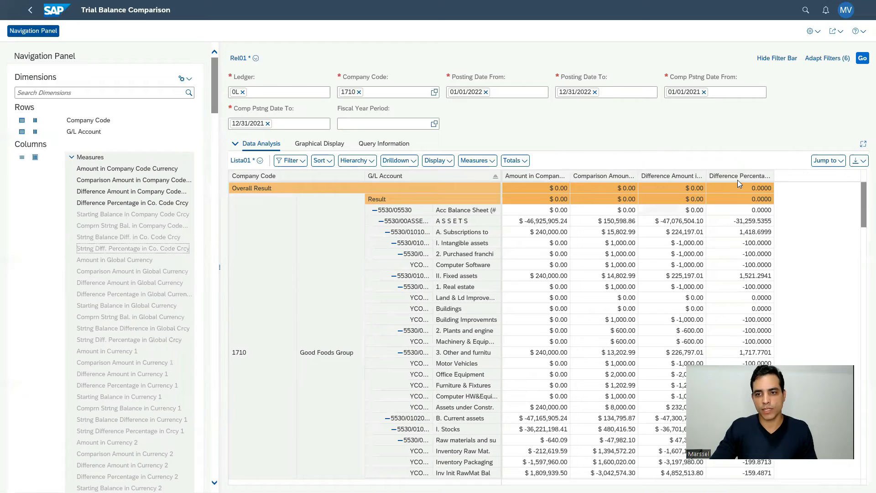
Step: Collapse the Measures list and add Cost Center from the available fields to the rows of the comparison
click(71, 158)
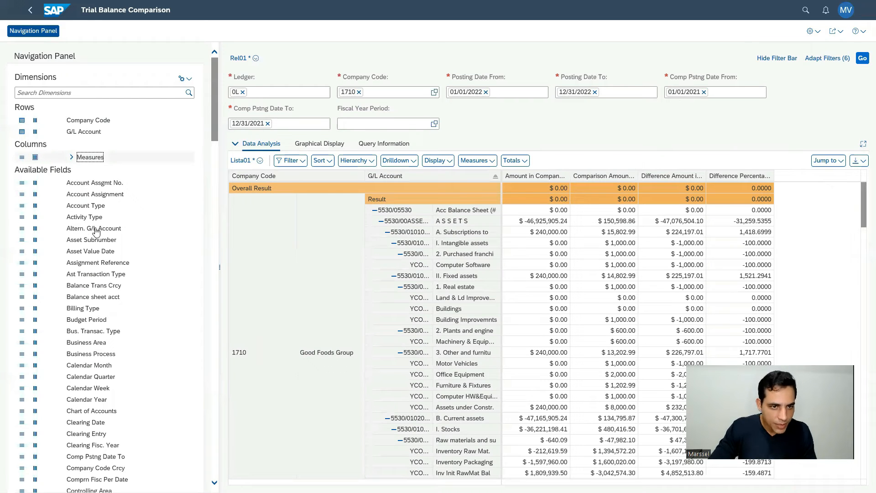
scroll(96, 233, down, 2)
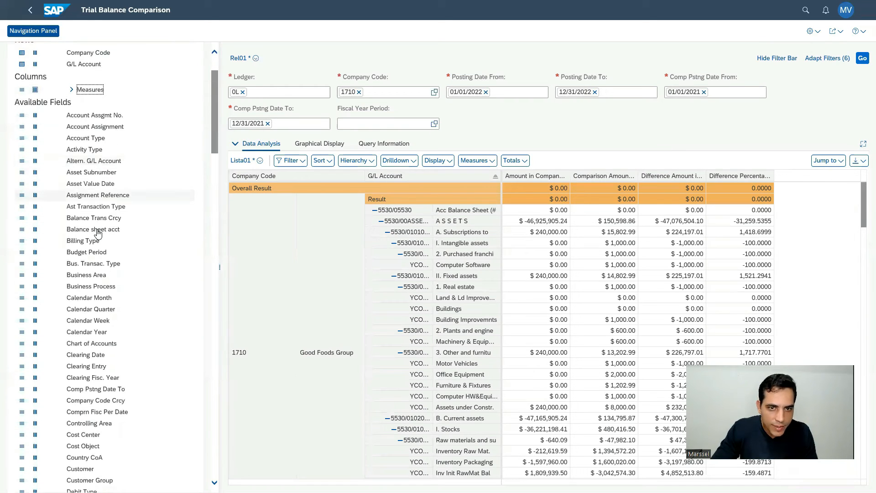
scroll(98, 233, down, 6)
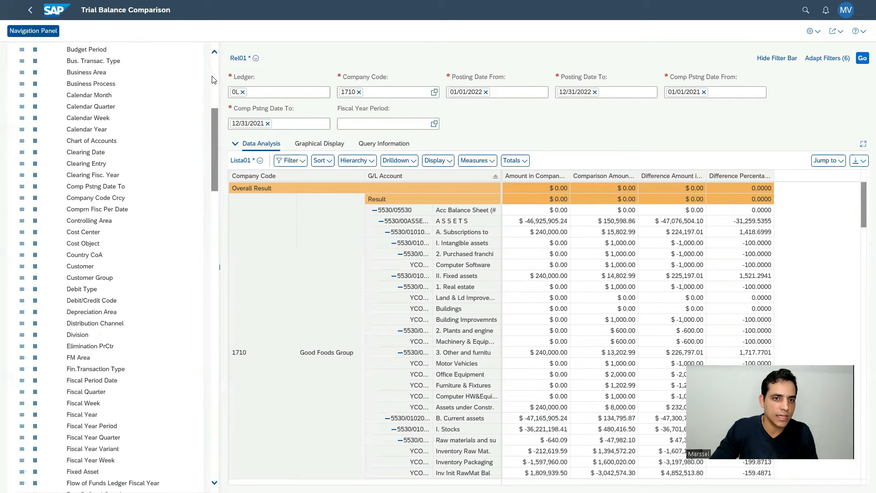
scroll(213, 80, up, 6)
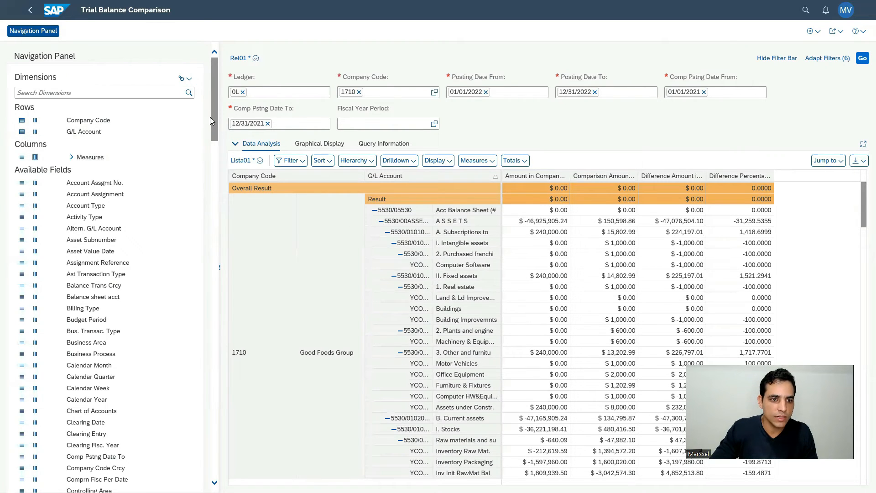
scroll(210, 117, down, 8)
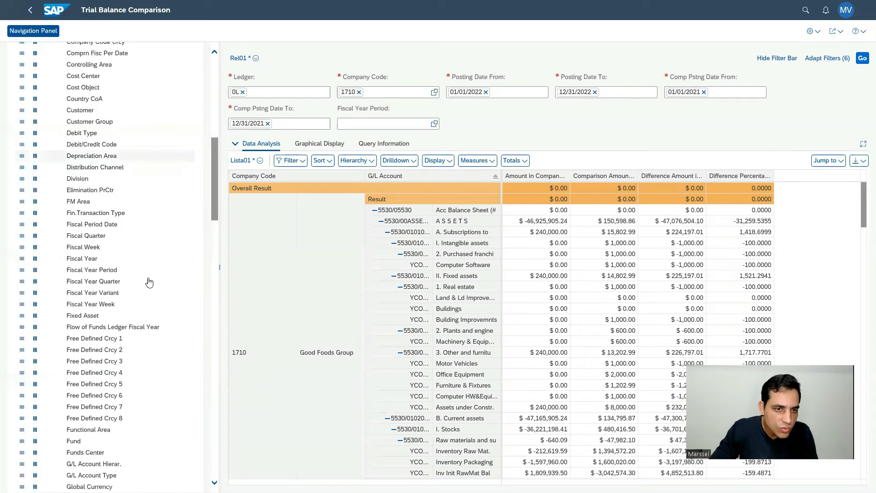
scroll(146, 272, up, 3)
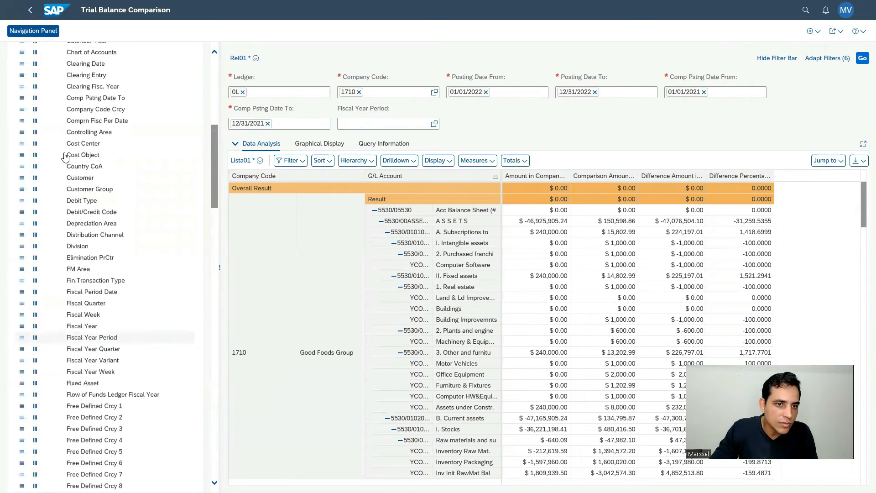
click(20, 146)
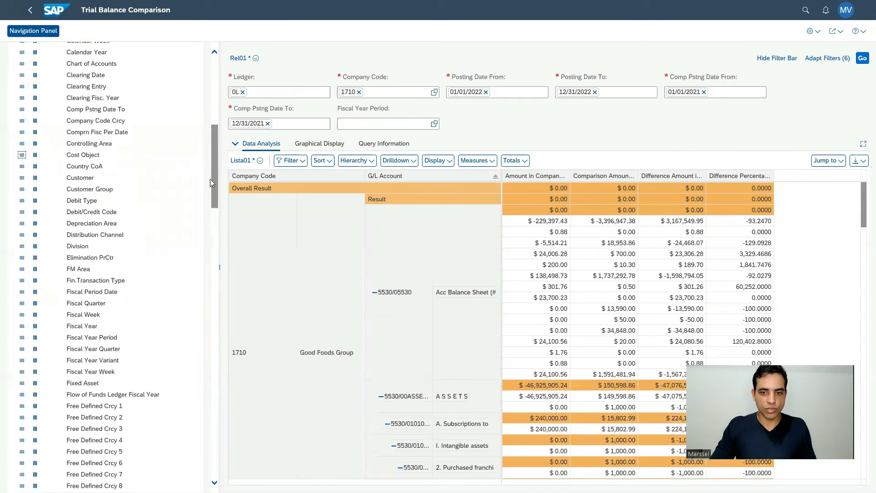
drag(211, 178, 212, 159)
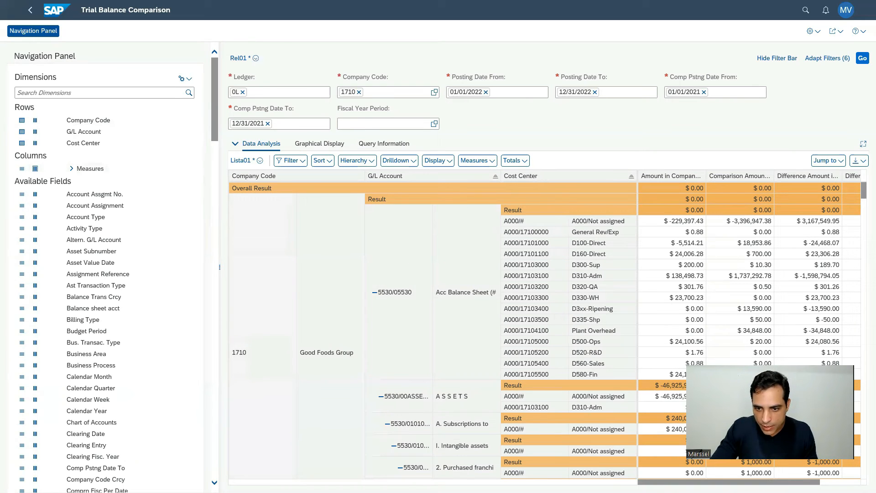
Step: Examine the comparison amounts by cost center under the balance sheet node and the individual G/L accounts further down
scroll(748, 329, right, 3)
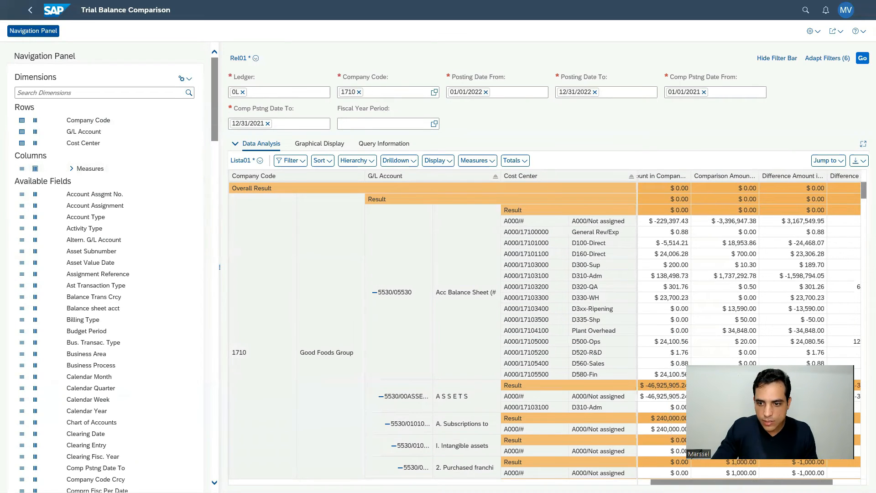
scroll(749, 329, left, 3)
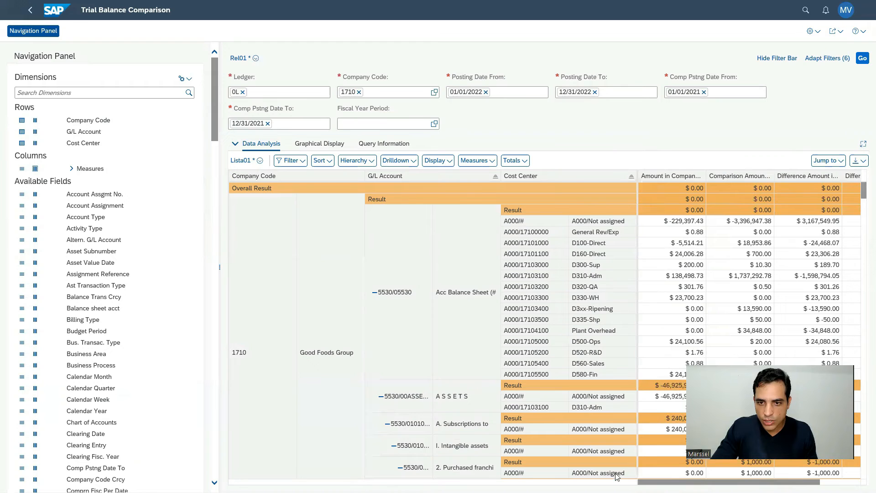
click(510, 234)
scroll(521, 243, down, 1)
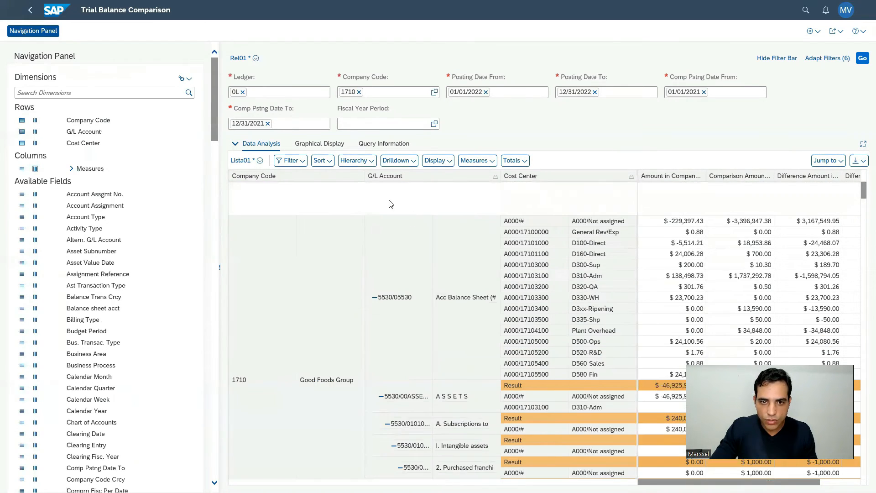
scroll(517, 258, up, 1)
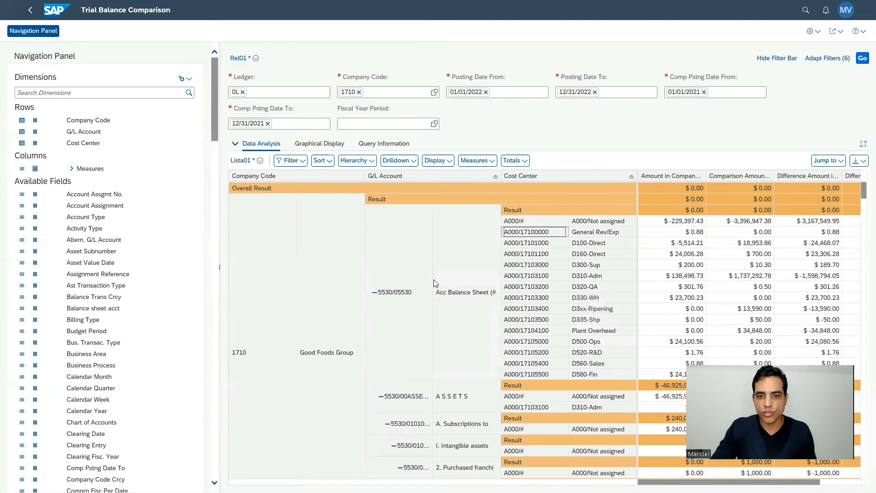
click(437, 291)
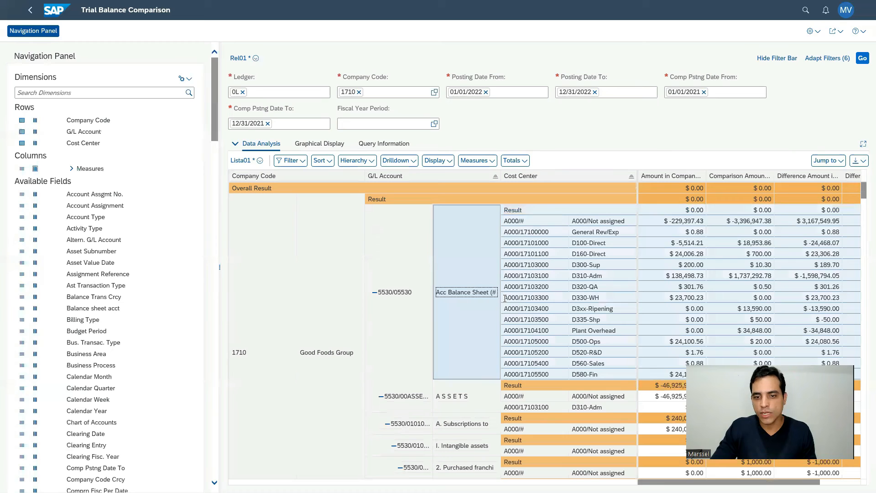
click(544, 276)
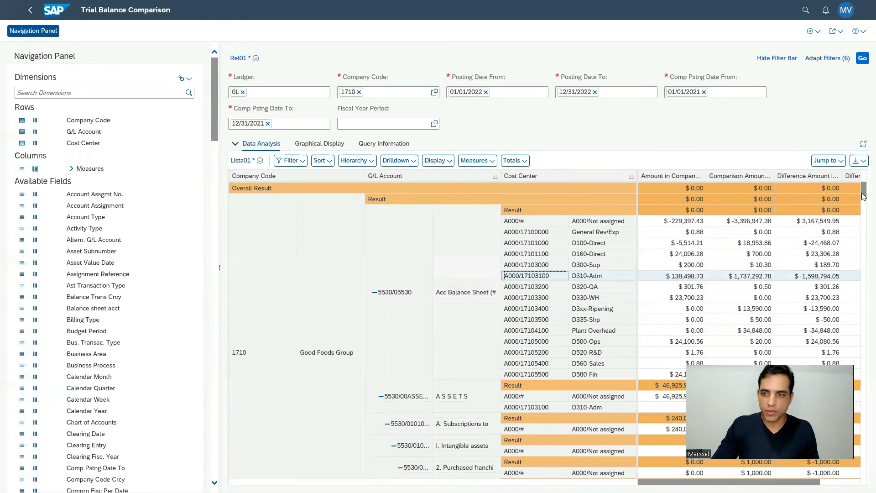
drag(863, 195, 863, 350)
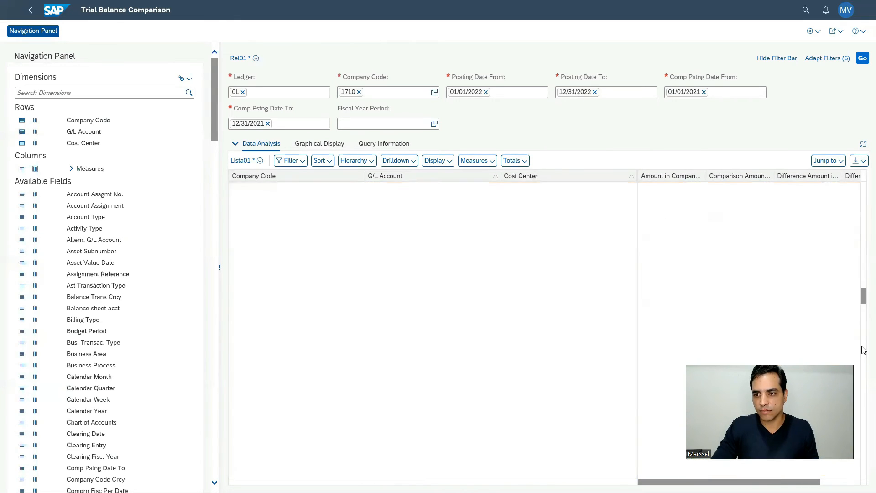
click(864, 377)
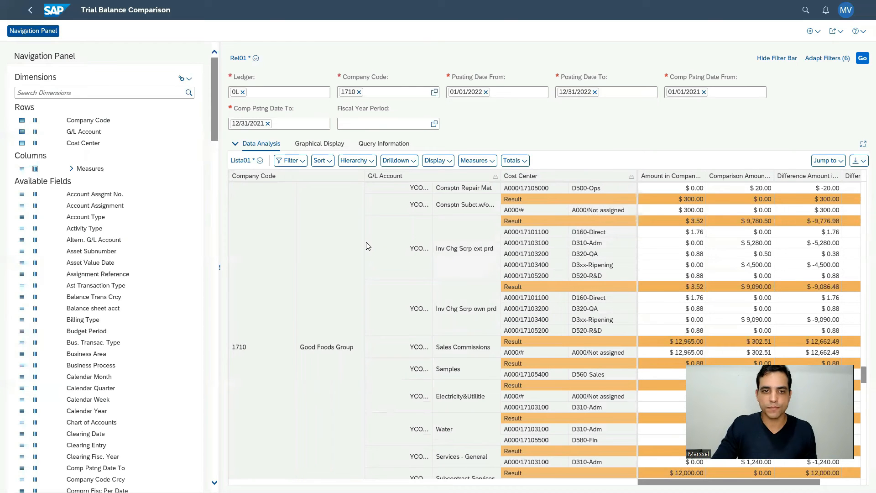
Step: Leave the Trial Balance Comparison and return to the launchpad home page
click(57, 10)
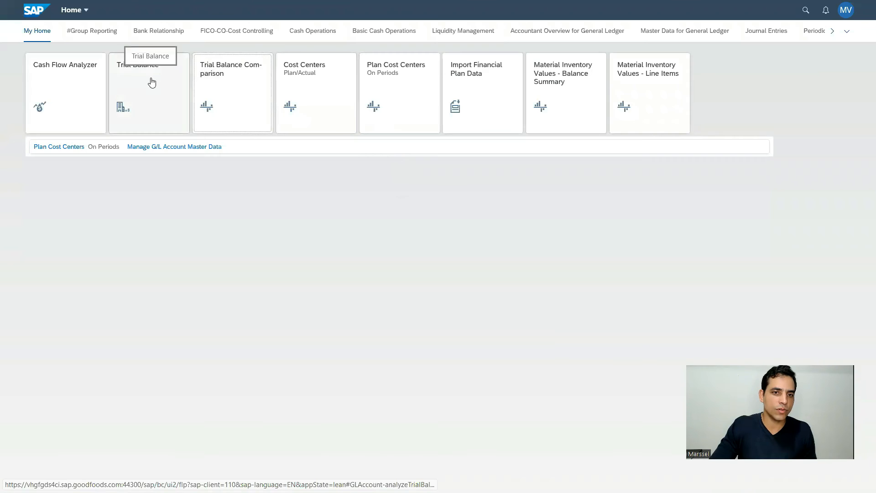
Step: Open the Trial Balance report from the launchpad and run it for ledger 0L, company code 1710, posting dates 08/01/2022 to 08/09/2022
click(152, 82)
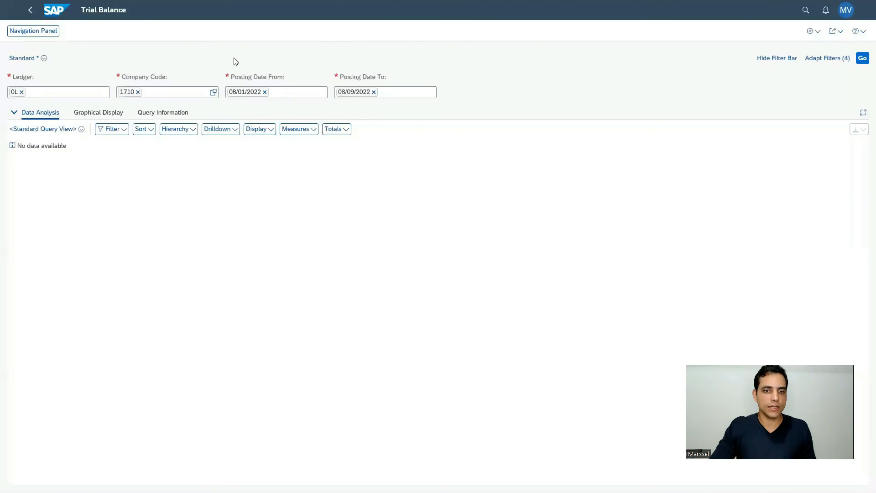
click(863, 58)
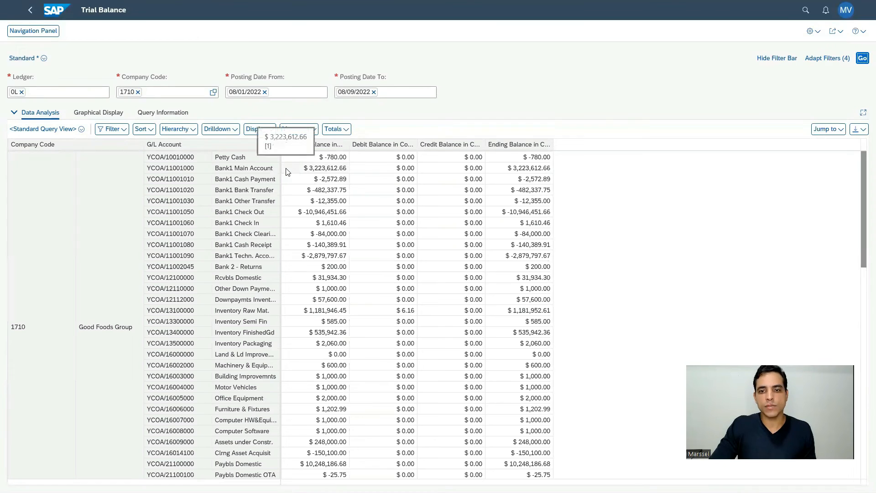
Step: Search the available G/L account hierarchies and apply hierarchy 5530 to the G/L Account rows
click(165, 183)
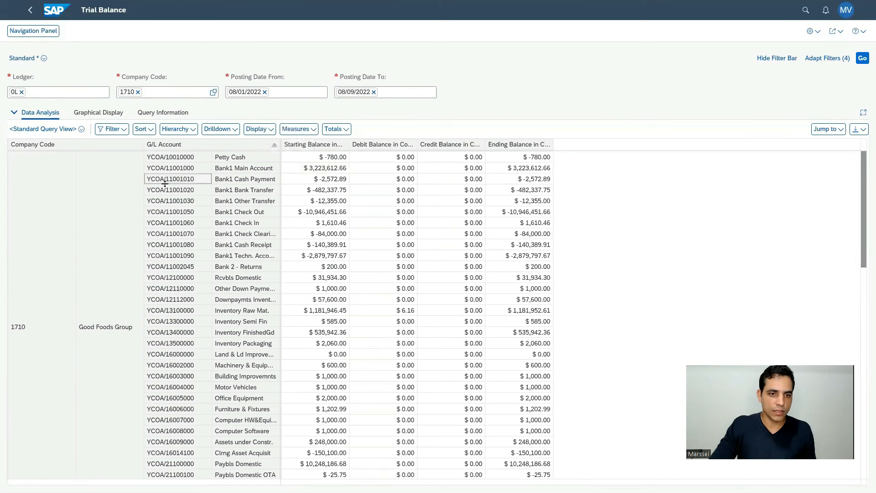
right_click(164, 182)
mouse_move(200, 221)
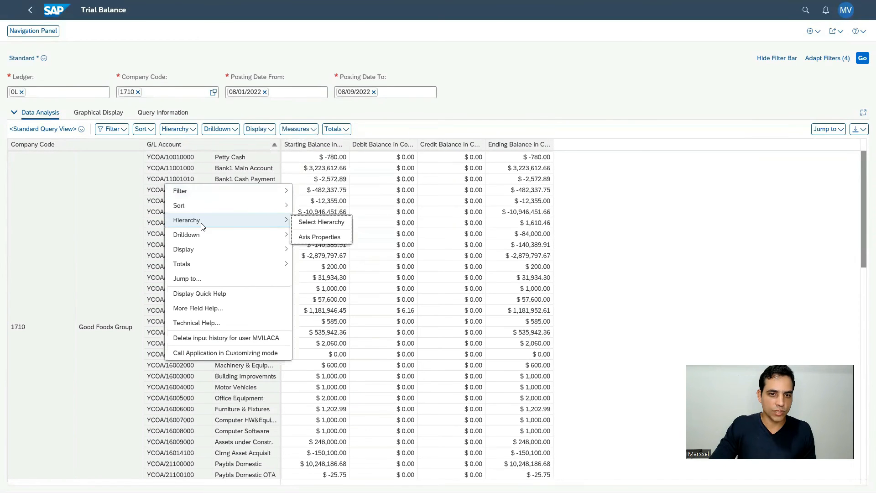
click(310, 224)
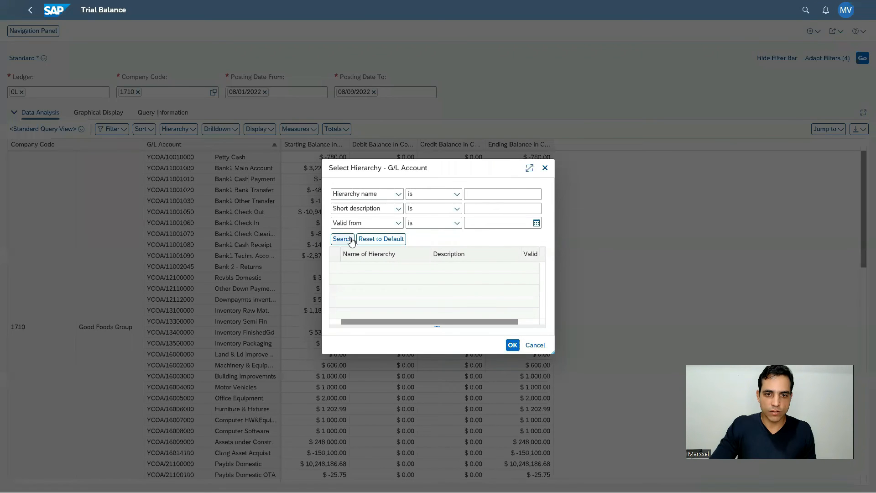
click(350, 241)
click(354, 270)
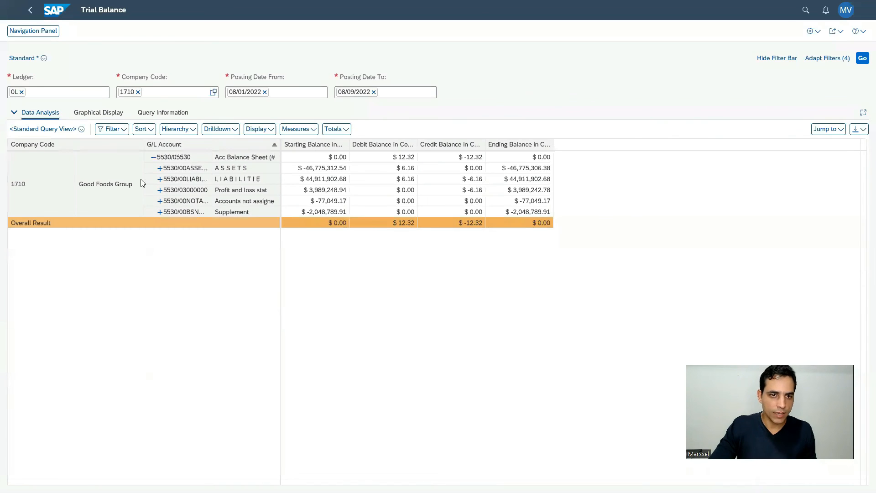
Step: Expand the entire 5530 hierarchy down to the individual G/L accounts
click(165, 158)
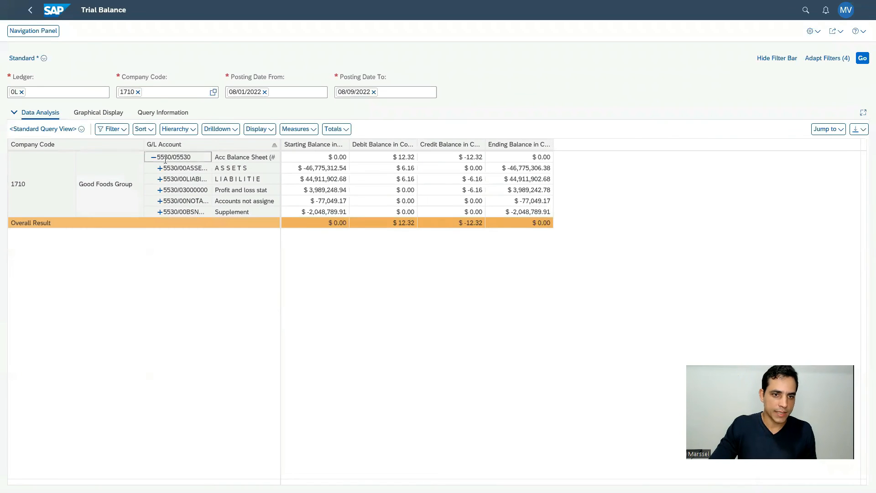
right_click(188, 191)
mouse_move(265, 198)
click(317, 214)
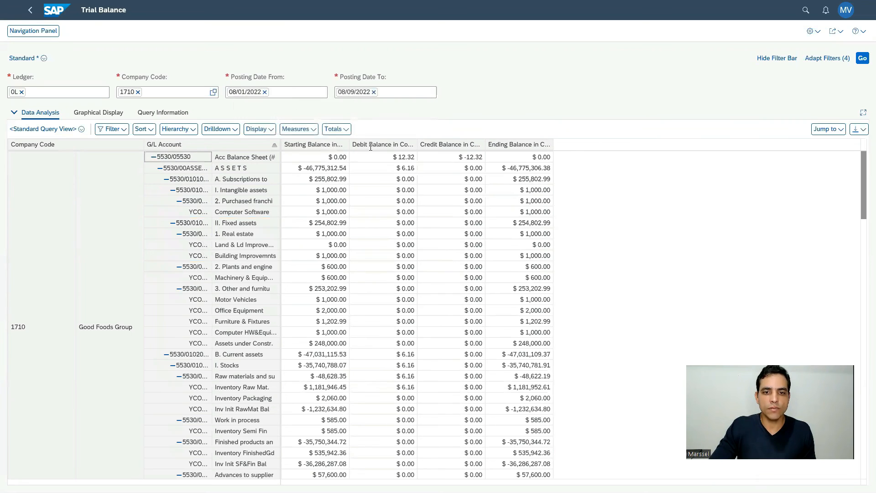
Step: Review the debit, credit and ending balance column headings, and widen the G/L Account column to show the full account numbers
click(414, 148)
click(452, 145)
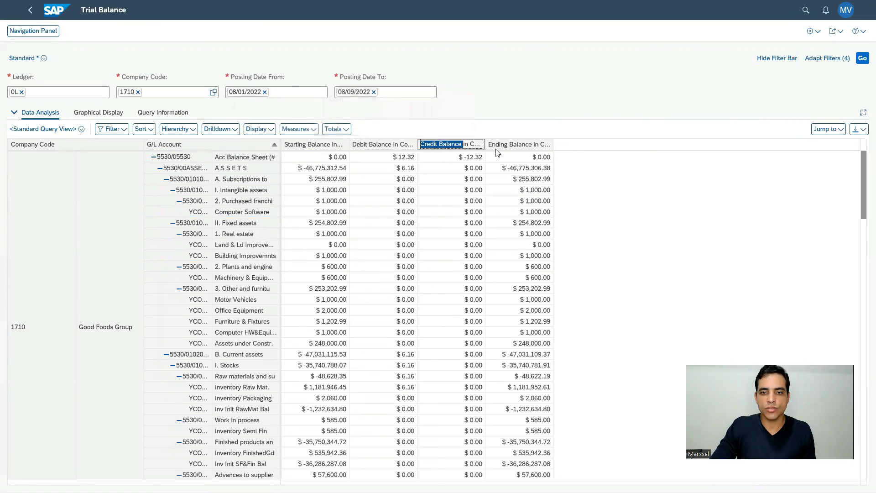
click(545, 149)
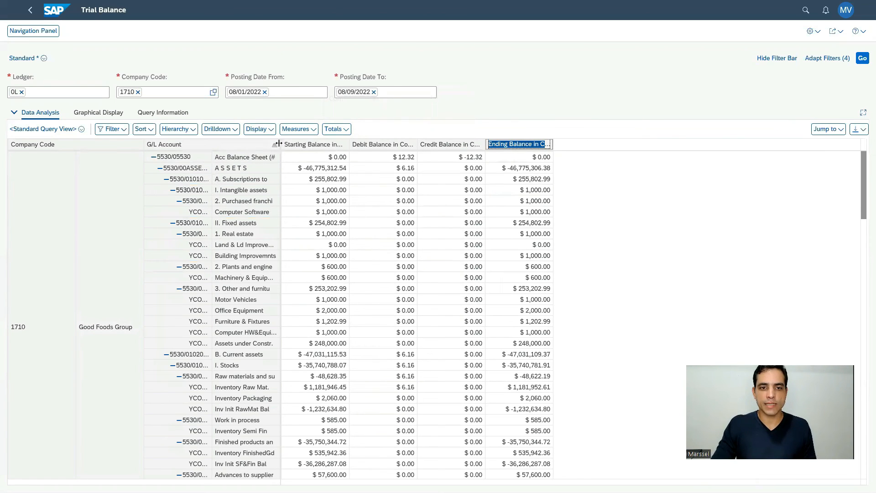
drag(290, 146, 373, 152)
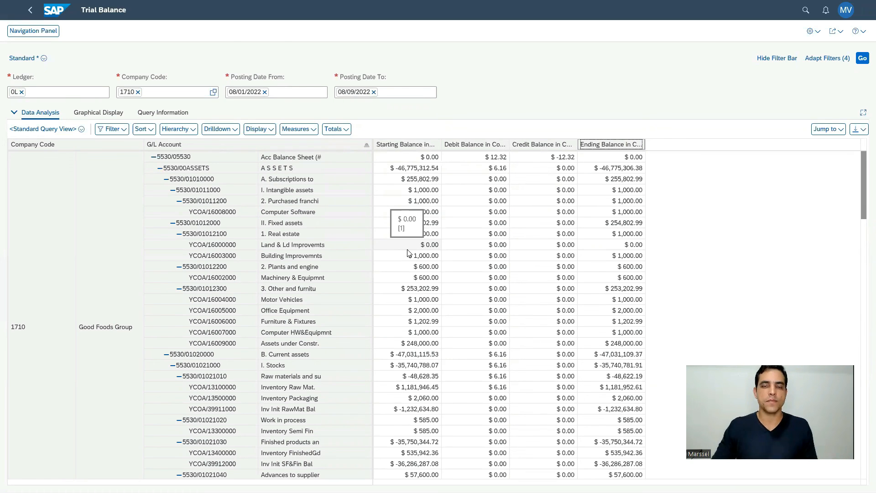
Step: Check the export formats offered for the report and view the data analysis table in full screen
mouse_move(68, 4)
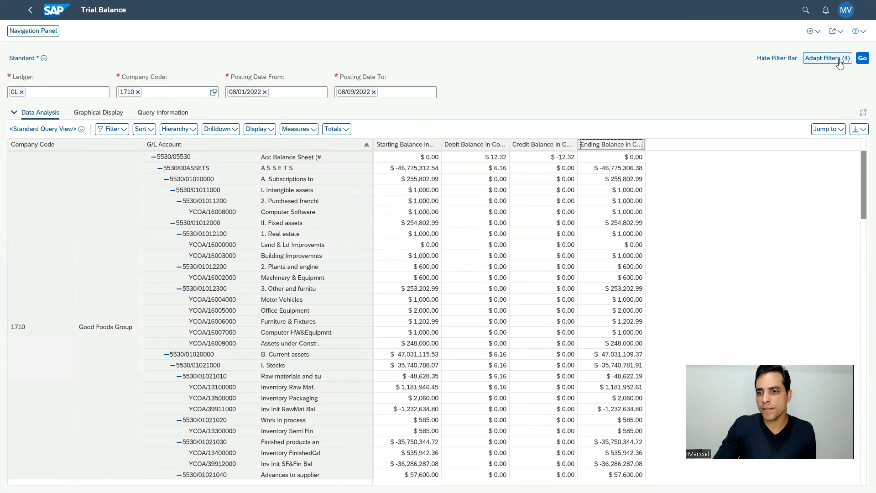
click(860, 130)
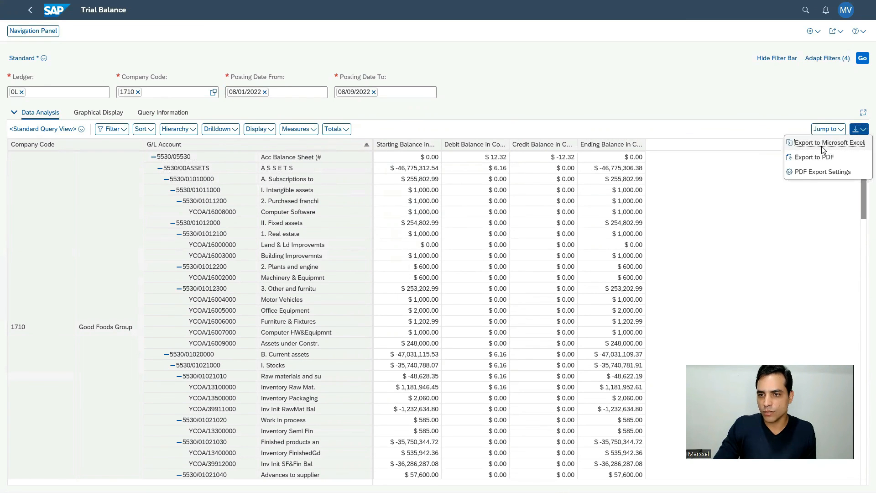
click(863, 114)
click(863, 114)
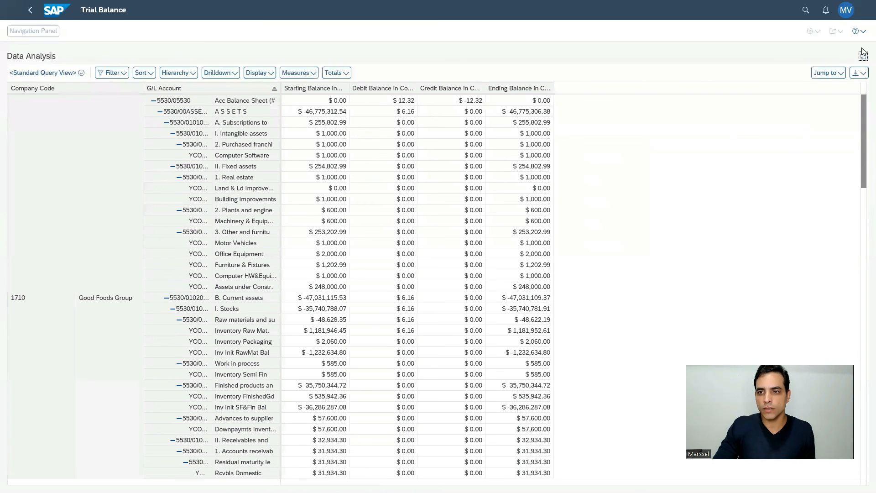
Step: Show the report's dimensions and available fields, and check the saved variants and the query view bookmarks
click(39, 33)
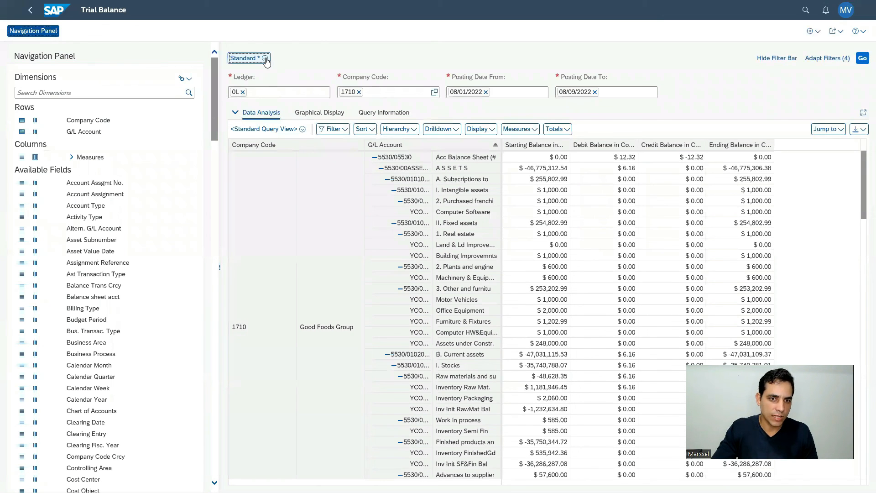
click(284, 59)
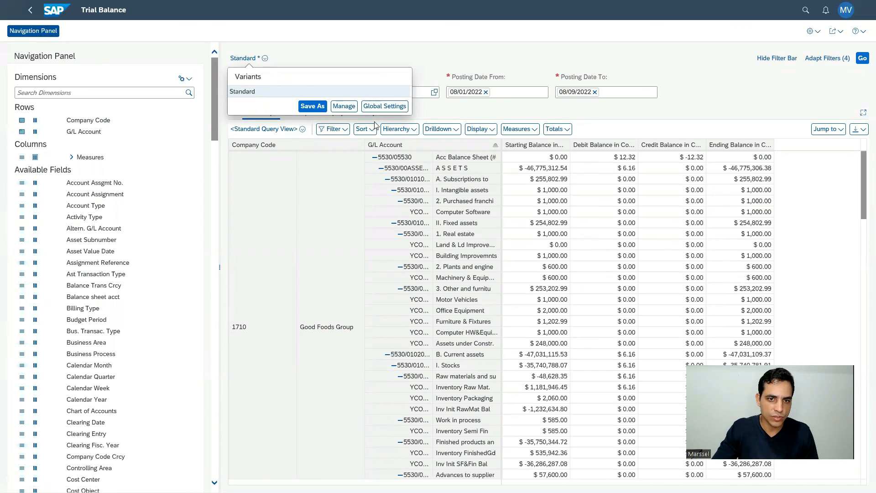
click(304, 132)
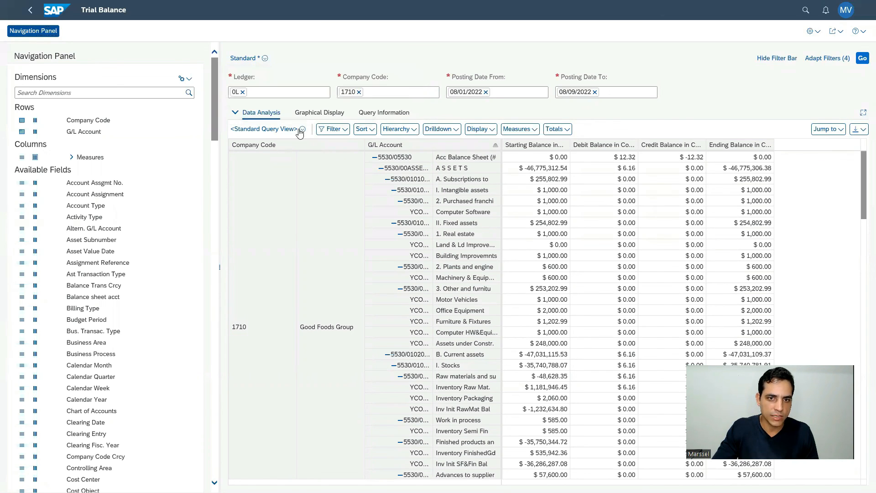
click(301, 131)
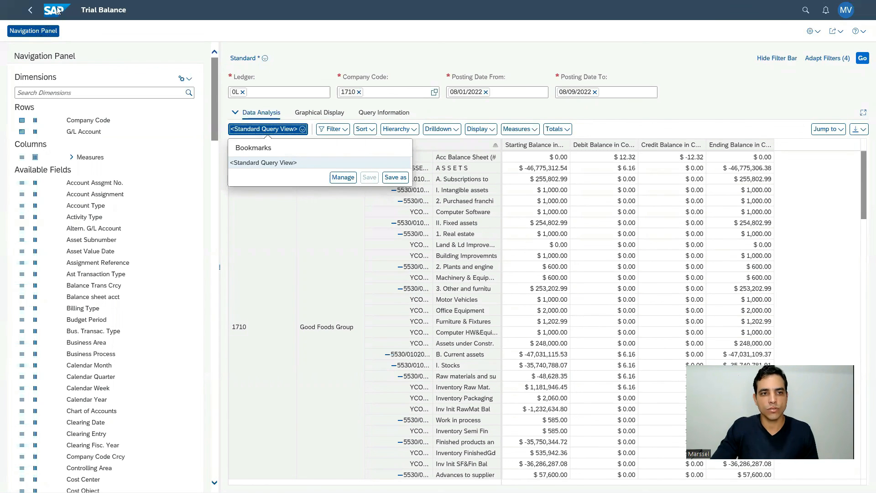
click(420, 302)
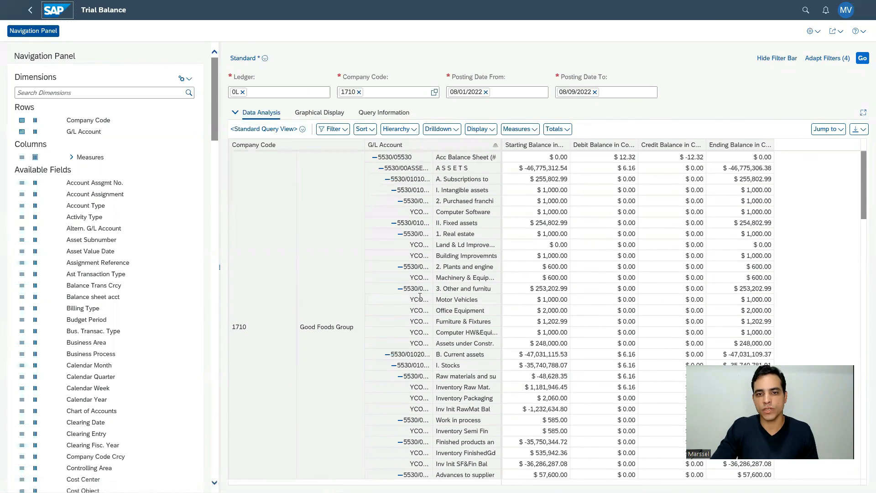